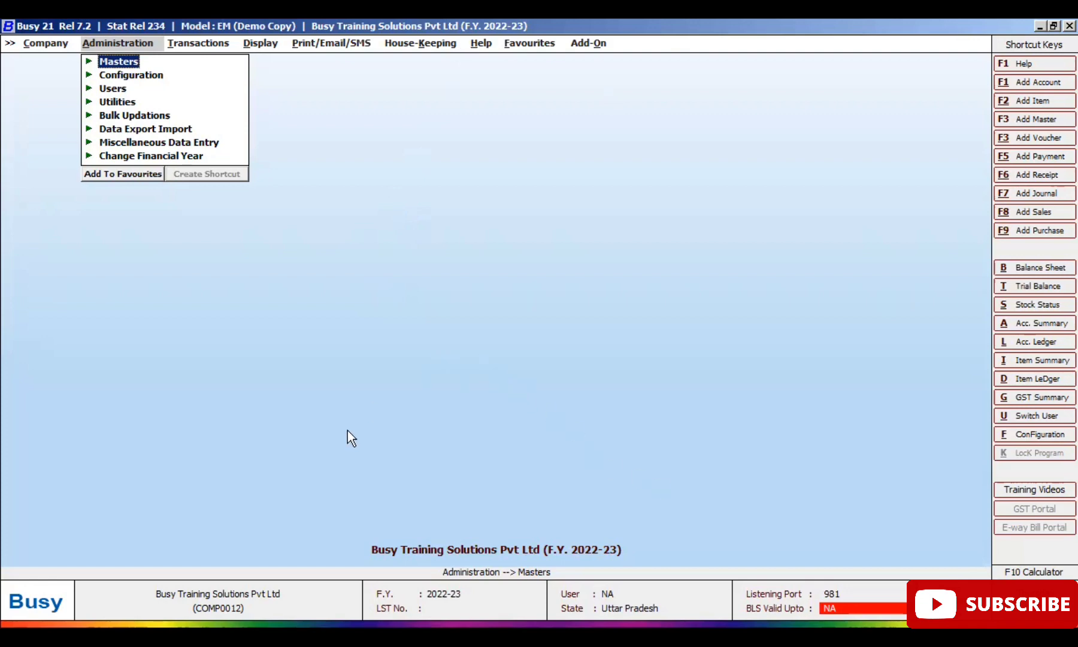
Step: Review the cheque numbers and clearing dates in the Lesson 6 bank statement table of the Word training document
{"action": "key", "text": "Return"}
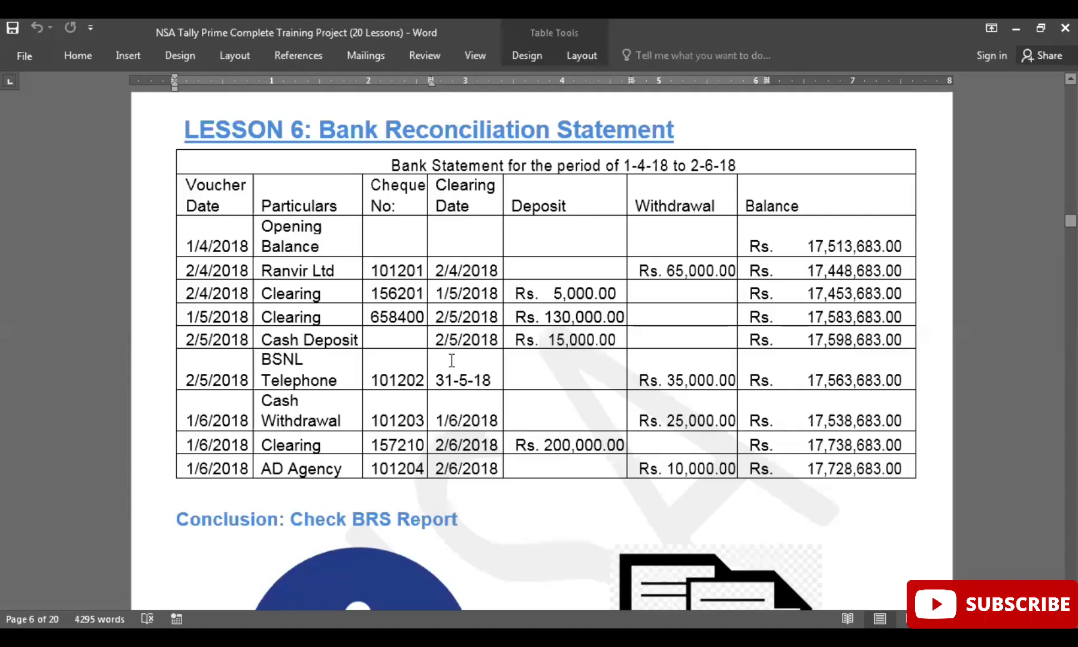
{"action": "scroll", "coordinate": [473, 339], "scroll_direction": "up", "scroll_amount": 2}
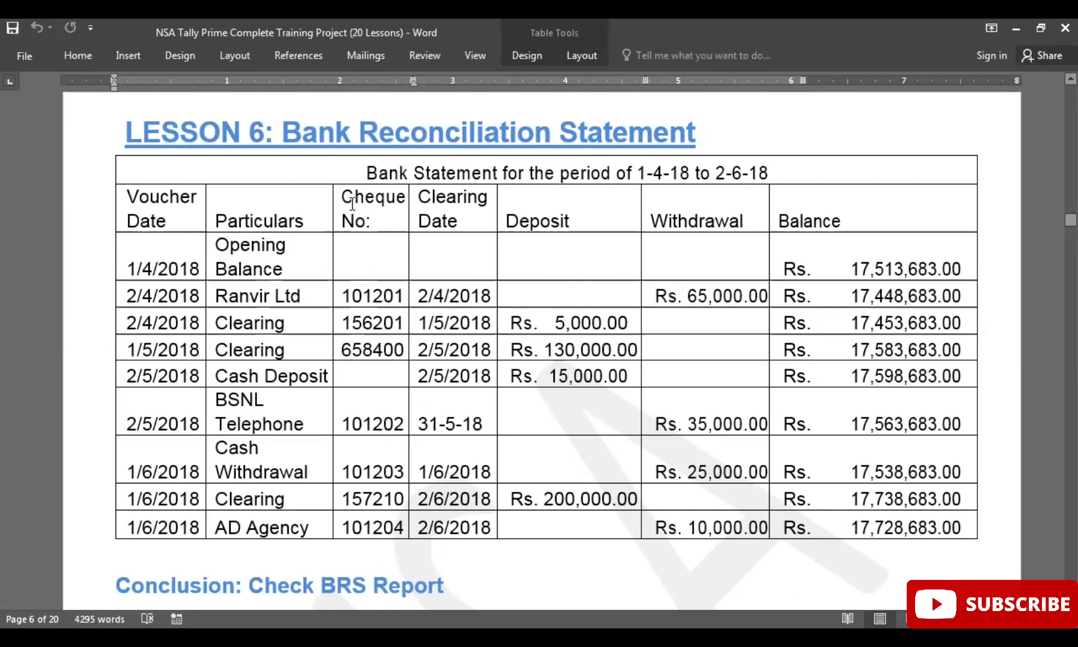
{"action": "left_click_drag", "start_coordinate": [353, 201], "coordinate": [374, 520]}
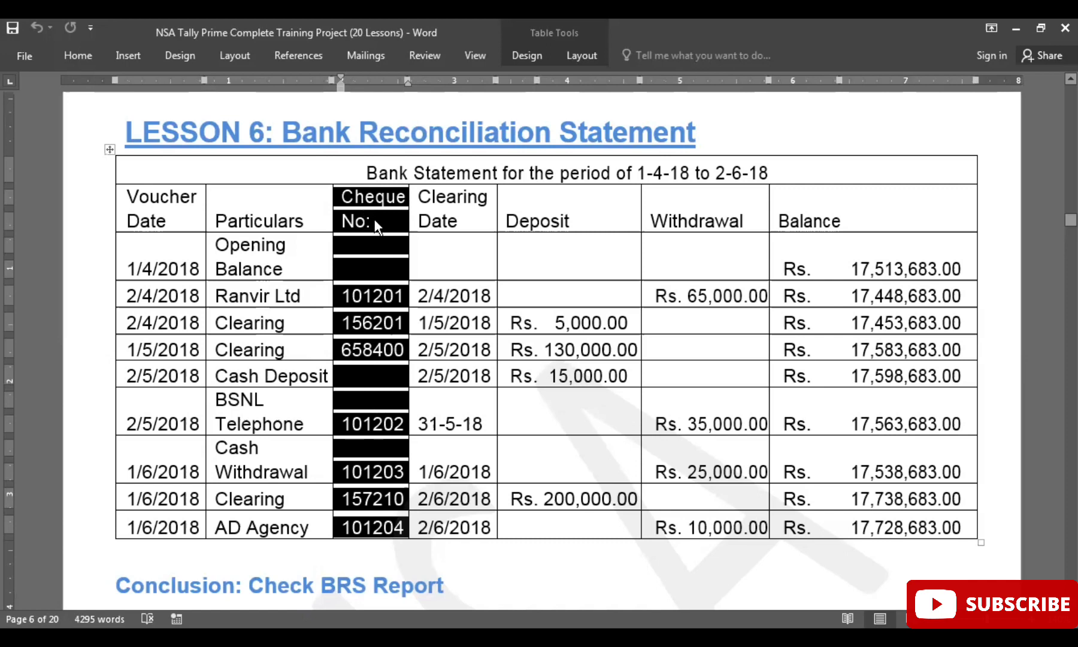
{"action": "left_click", "coordinate": [433, 205]}
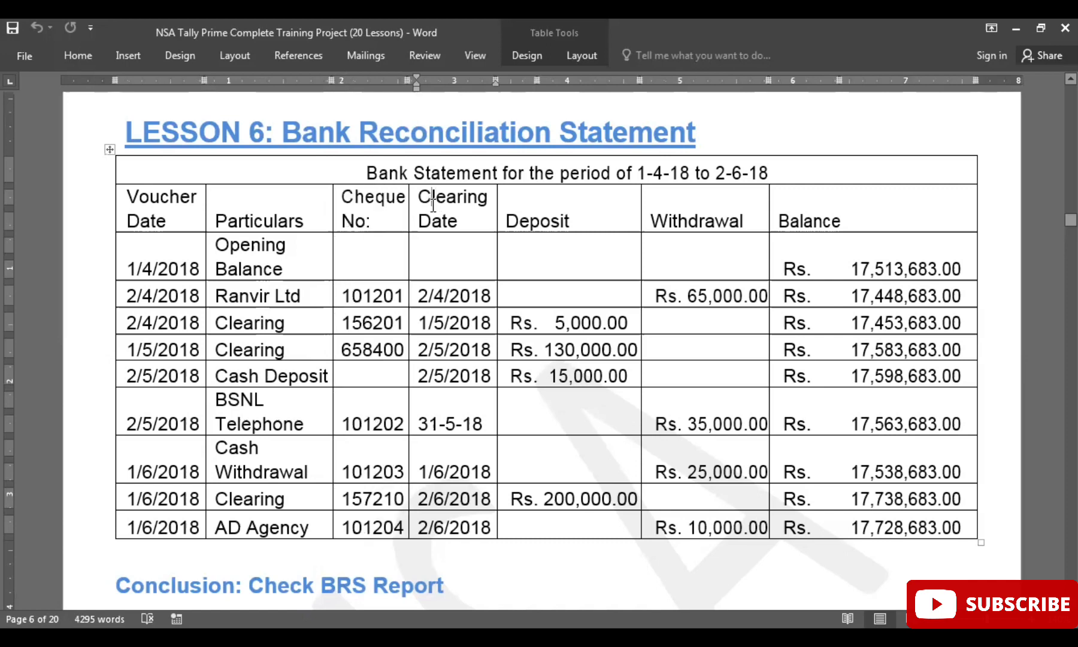
{"action": "triple_click", "coordinate": [433, 205]}
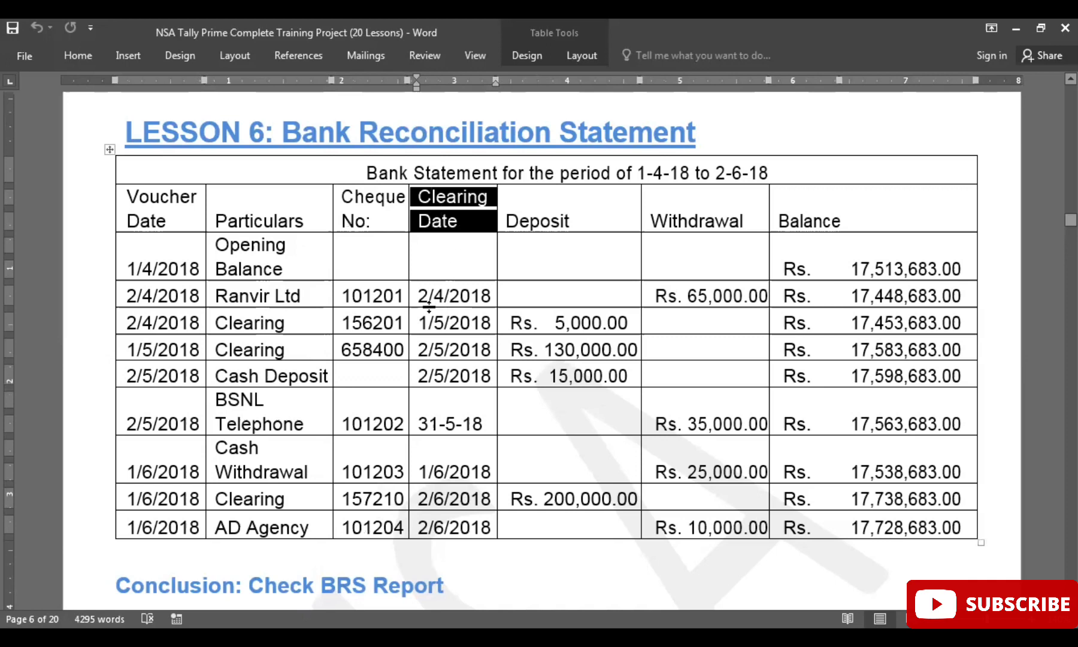
{"action": "left_click_drag", "start_coordinate": [422, 296], "coordinate": [473, 301]}
{"action": "left_click", "coordinate": [425, 199]}
{"action": "left_click_drag", "start_coordinate": [426, 199], "coordinate": [455, 528]}
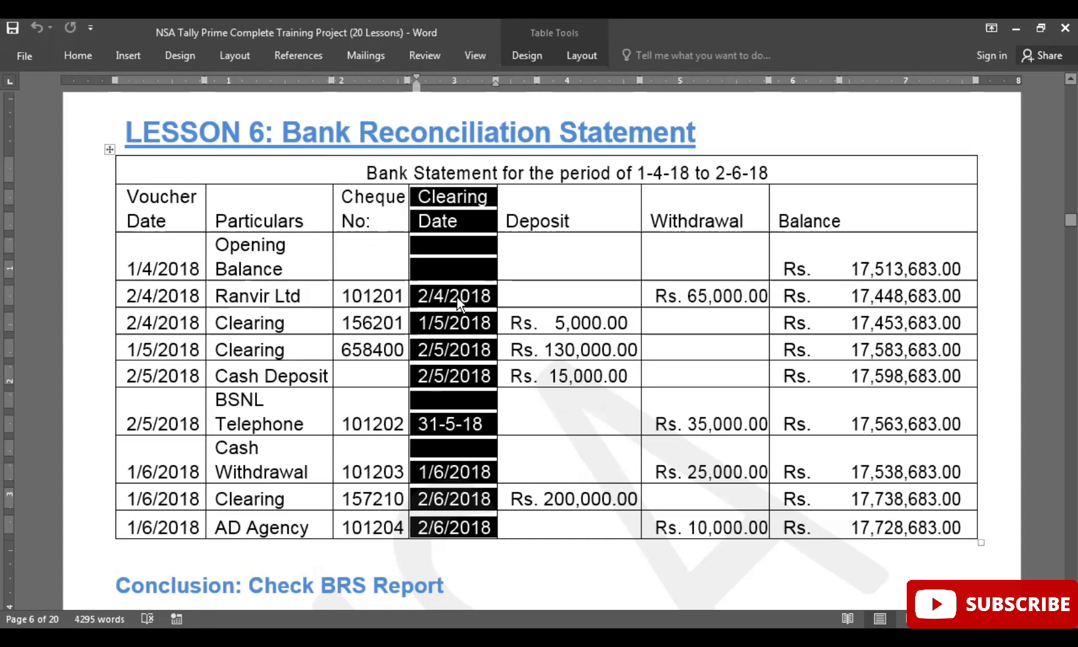
{"action": "mouse_move", "coordinate": [423, 200]}
{"action": "left_mouse_down"}
{"action": "mouse_move", "coordinate": [389, 174]}
{"action": "mouse_move", "coordinate": [423, 202]}
{"action": "left_mouse_up"}
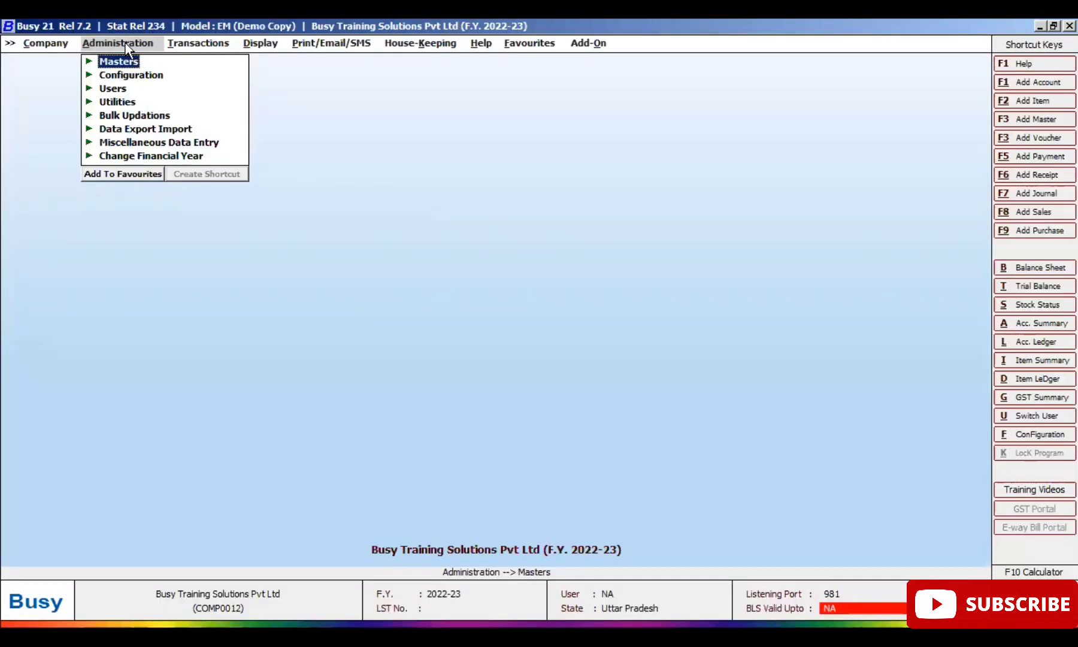
Step: In Busy, enable Bank Reconciliation in the Accounts features and save the configuration
{"action": "left_click", "coordinate": [133, 75]}
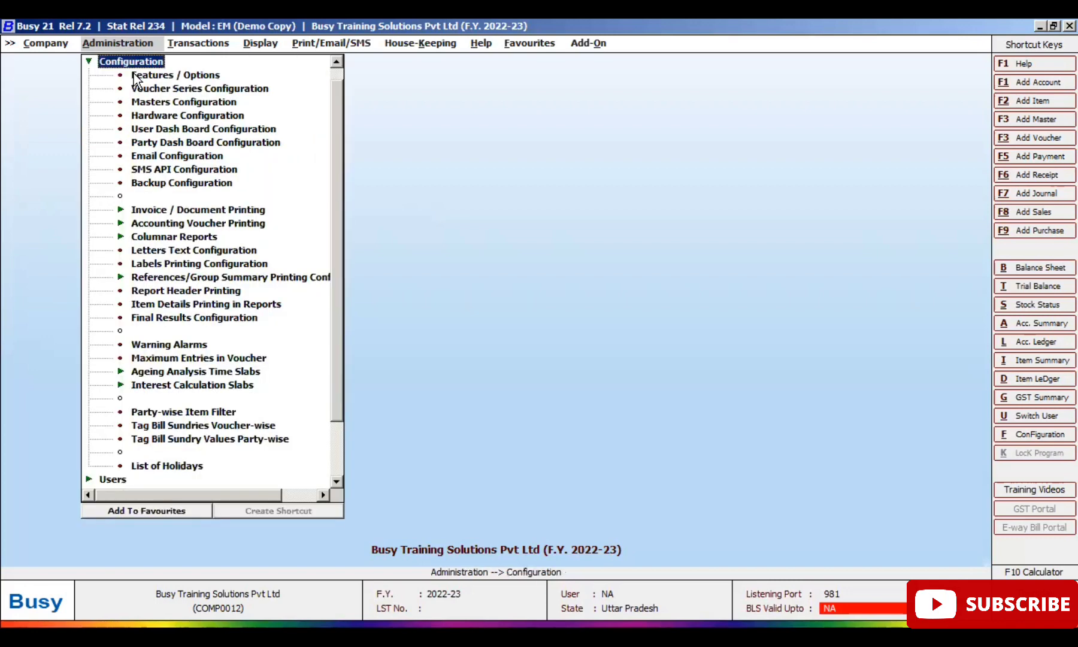
{"action": "left_click", "coordinate": [171, 76]}
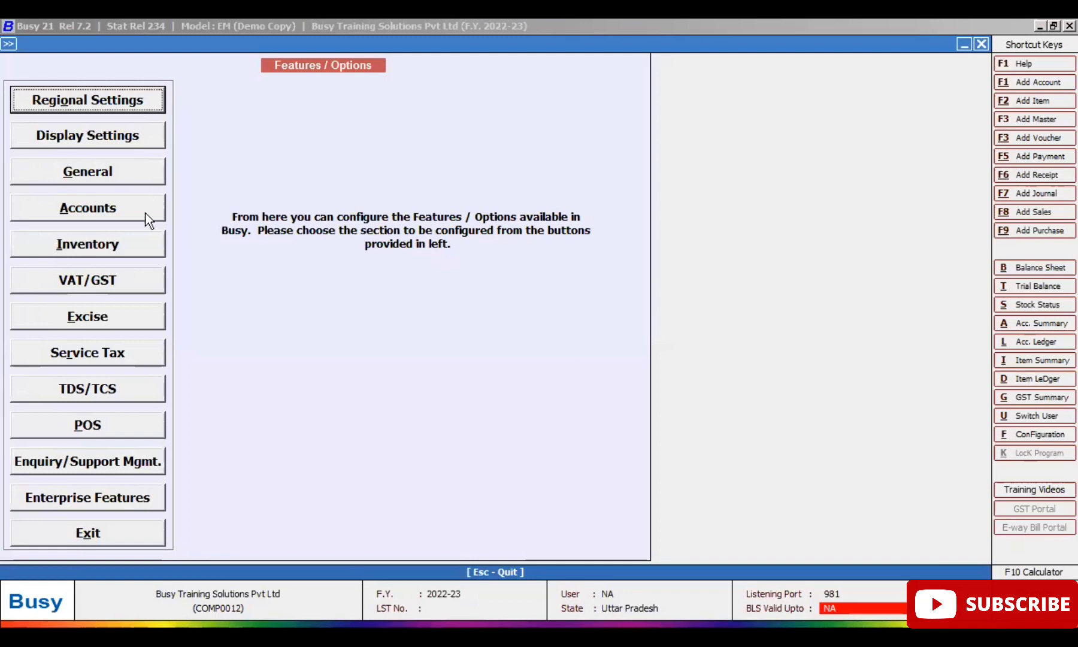
{"action": "left_click", "coordinate": [139, 212]}
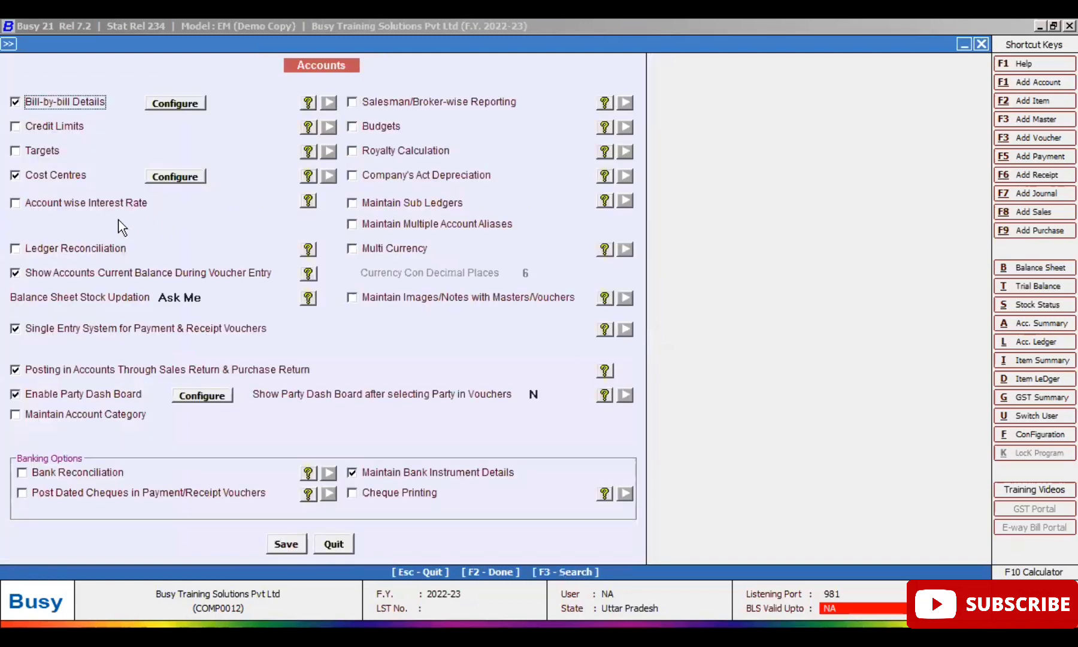
{"action": "left_click", "coordinate": [61, 474]}
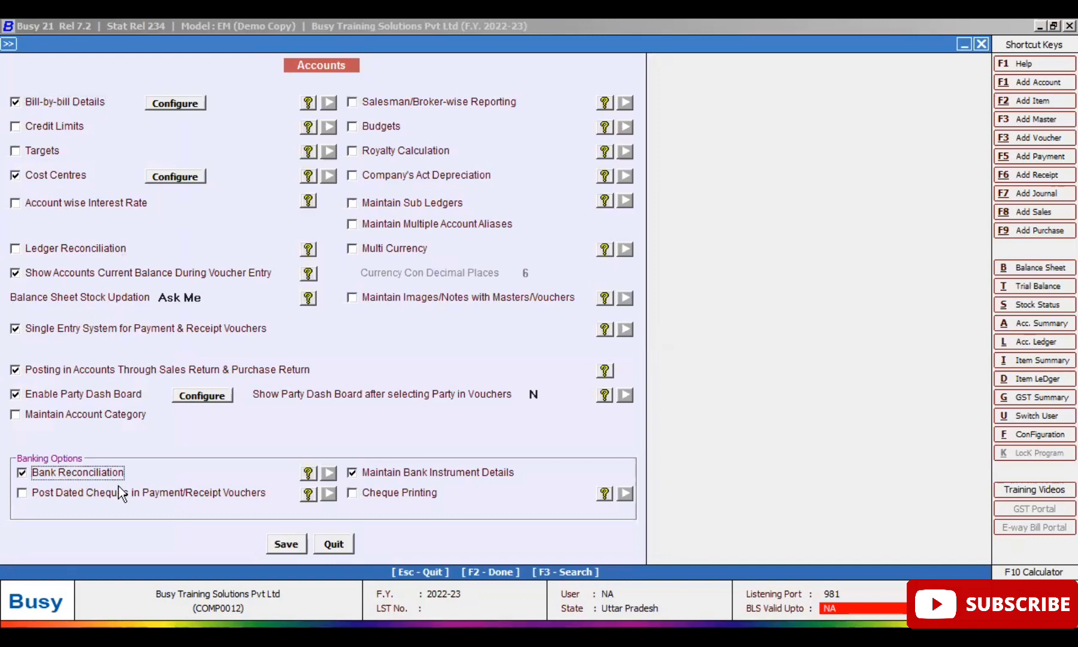
{"action": "left_click", "coordinate": [281, 543]}
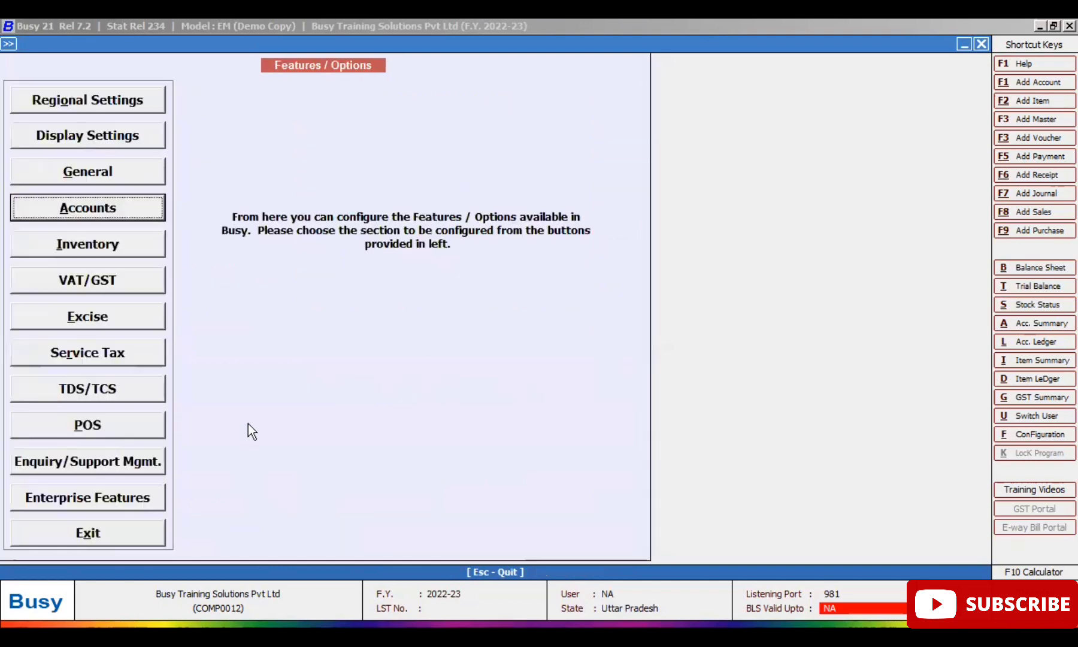
{"action": "key", "text": "Escape"}
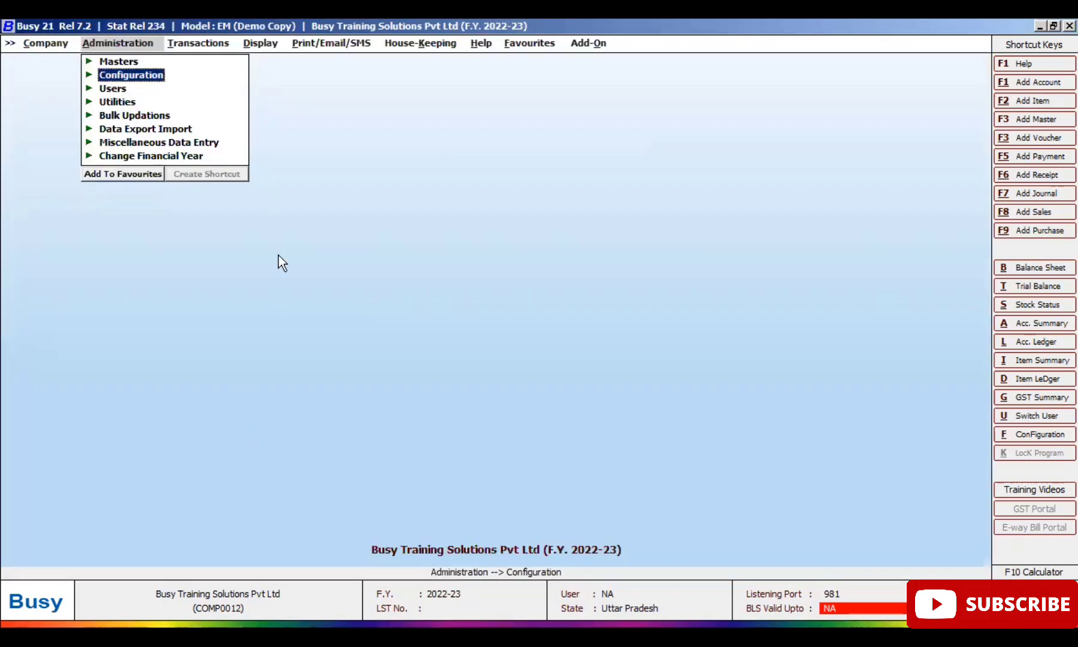
{"action": "key", "text": "Escape"}
Step: Display all bank reconciliation entries for ICICI Bank, keeping the default dates and display options
{"action": "left_click", "coordinate": [266, 47]}
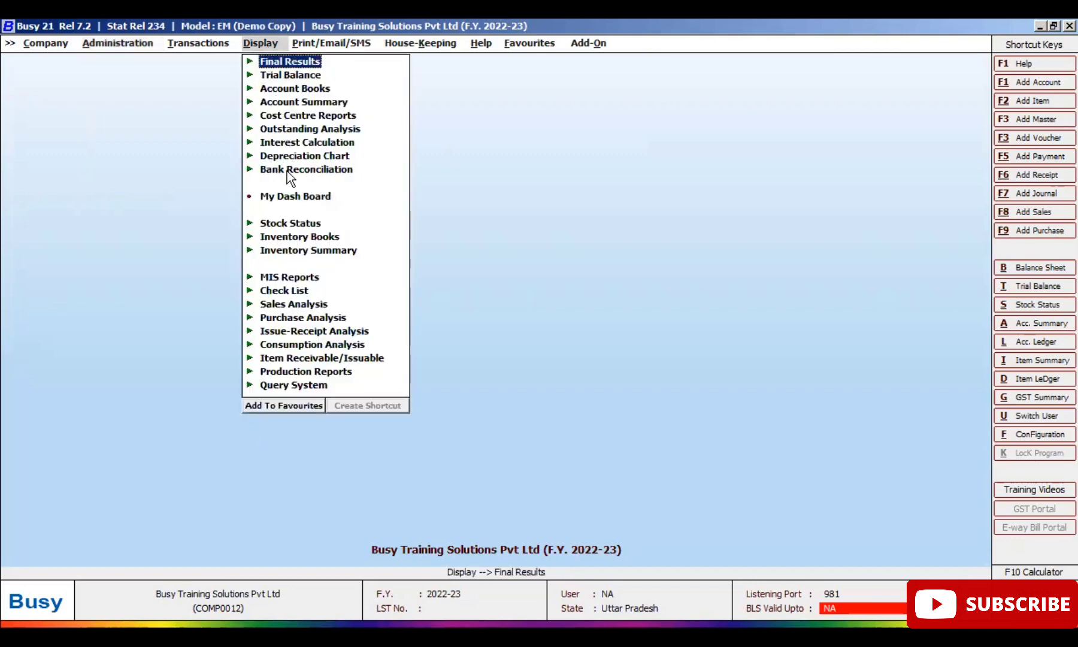
{"action": "left_click", "coordinate": [310, 170]}
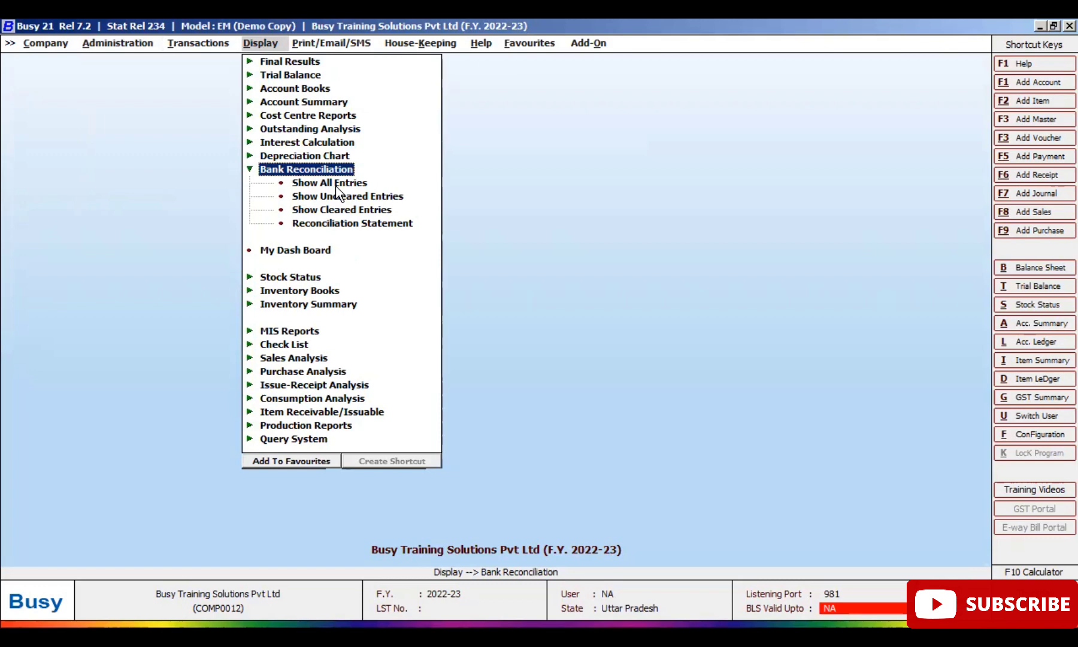
{"action": "left_click", "coordinate": [336, 186]}
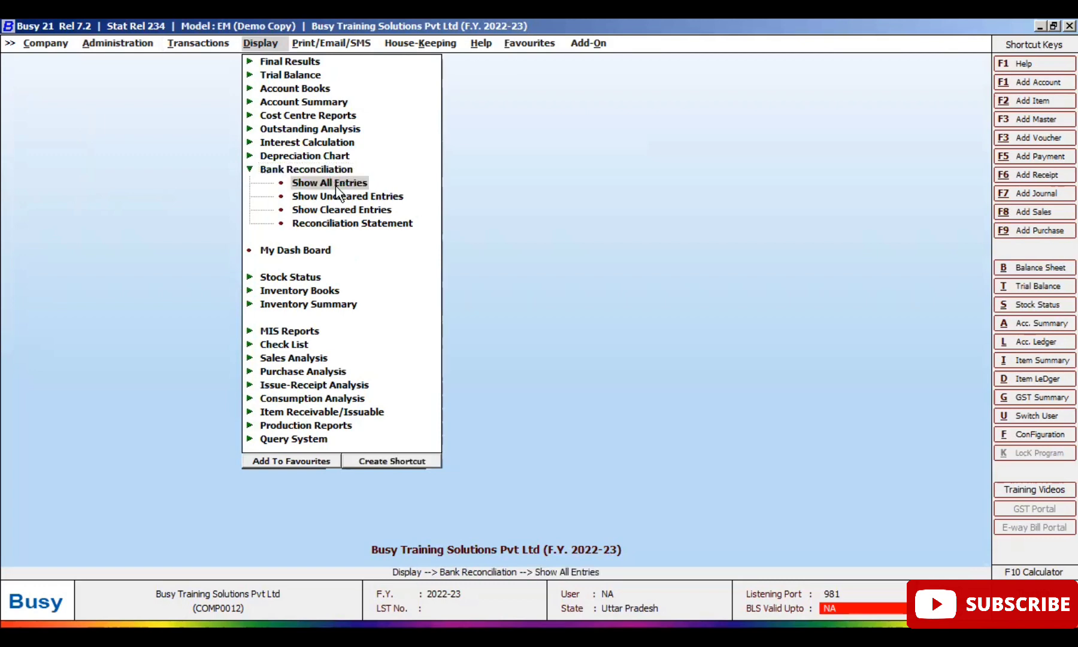
{"action": "left_click", "coordinate": [336, 187]}
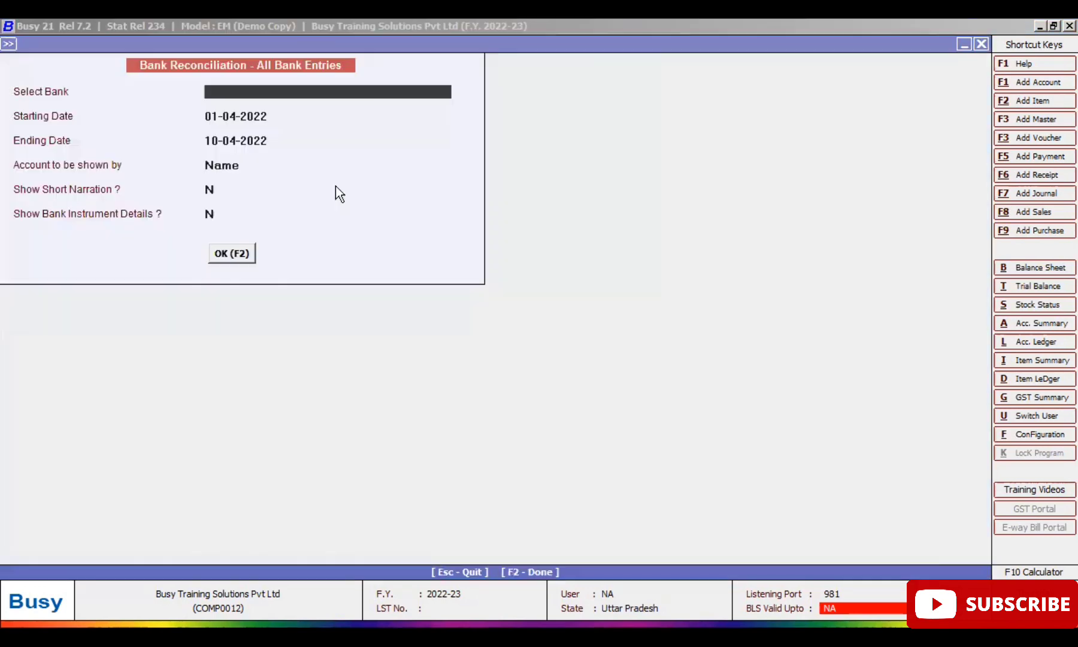
{"action": "left_click", "coordinate": [233, 93]}
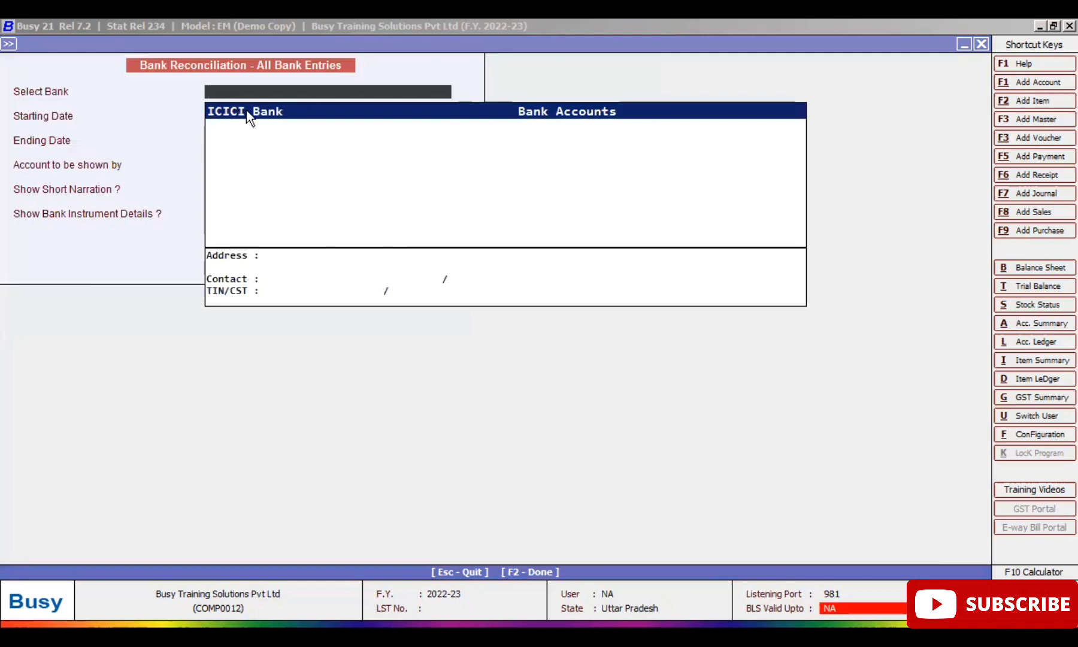
{"action": "left_click", "coordinate": [248, 114]}
{"action": "key", "text": "Return"}
{"action": "key", "text": "Return"}
{"action": "key", "text": "Return"}
{"action": "key", "text": "Return"}
{"action": "key", "text": "Return"}
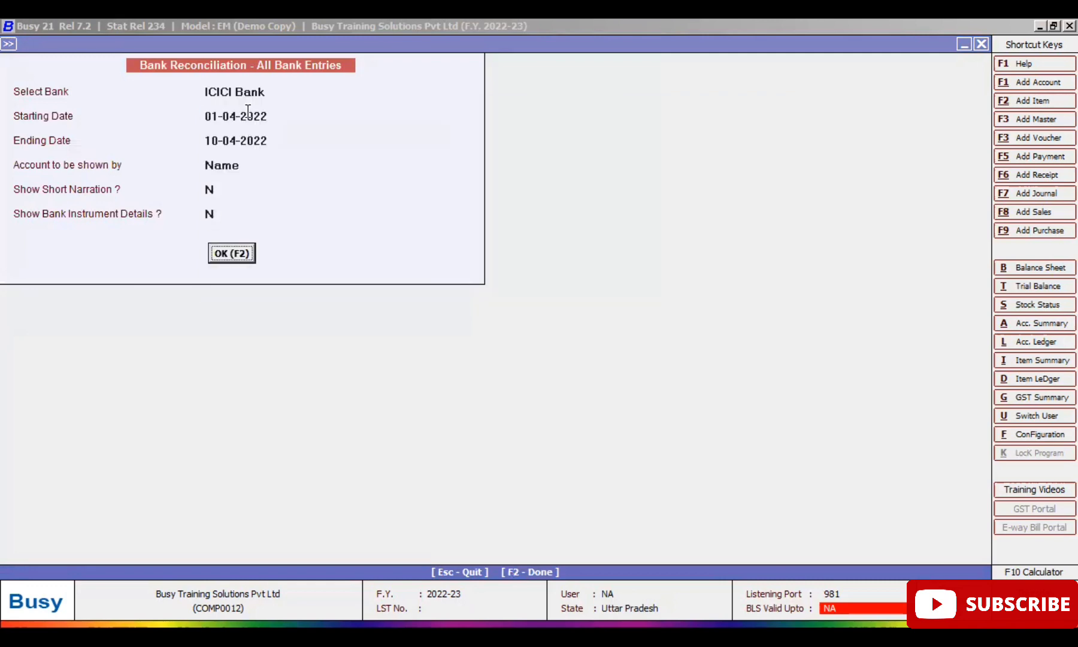
{"action": "key", "text": "Return"}
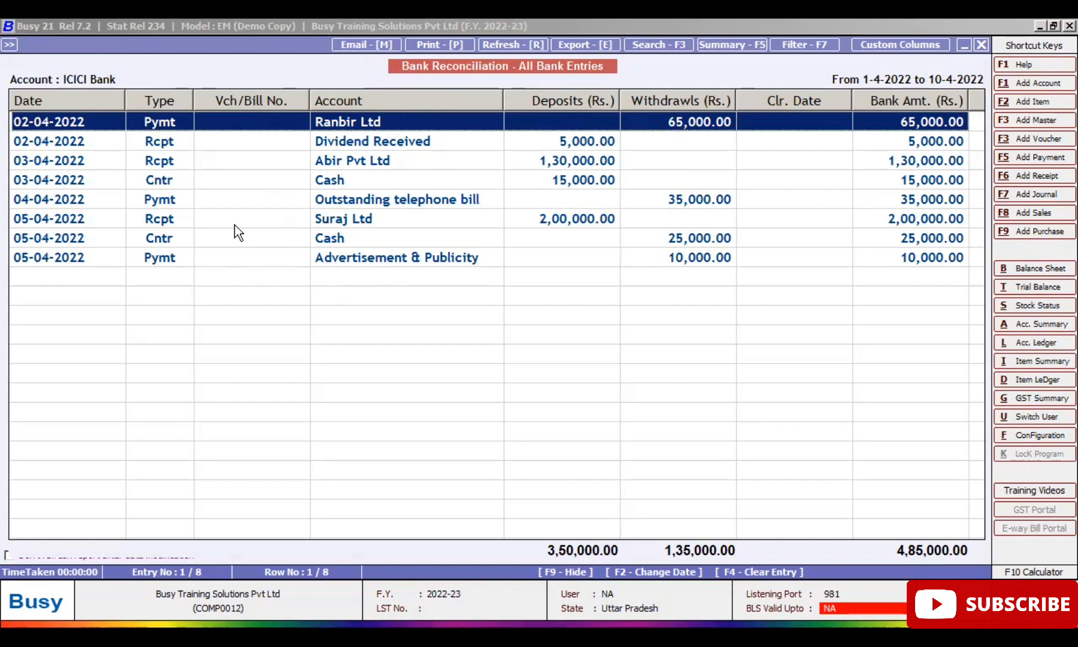
Step: Set Show Bank Instrument Details to Y, redisplay the report of all bank entries, and close it
{"action": "key", "text": "Escape"}
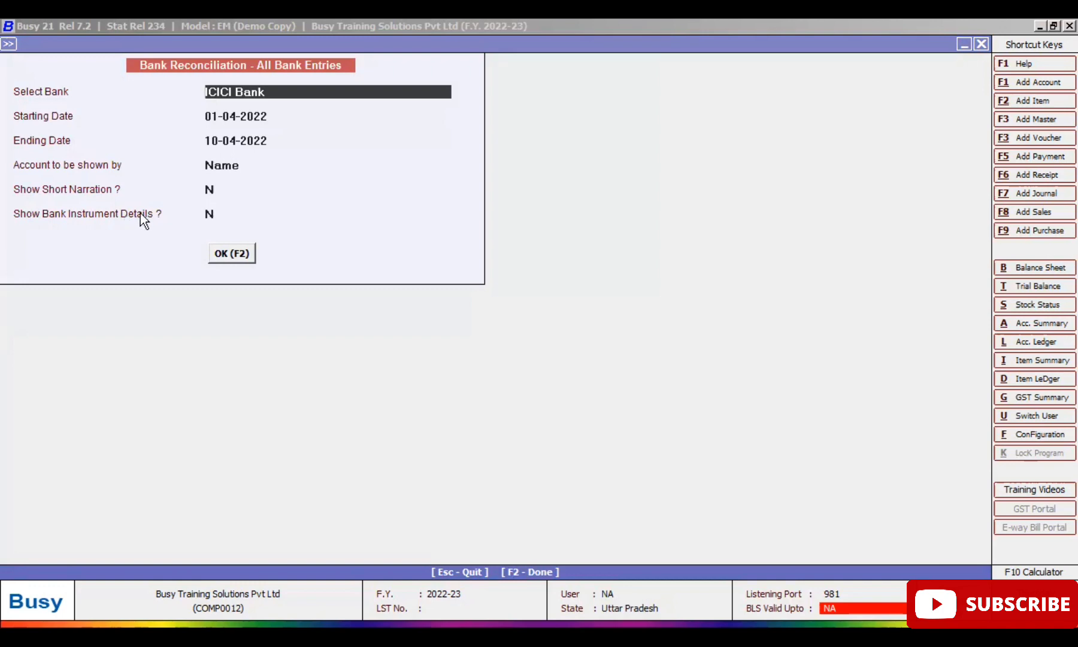
{"action": "left_click", "coordinate": [209, 214]}
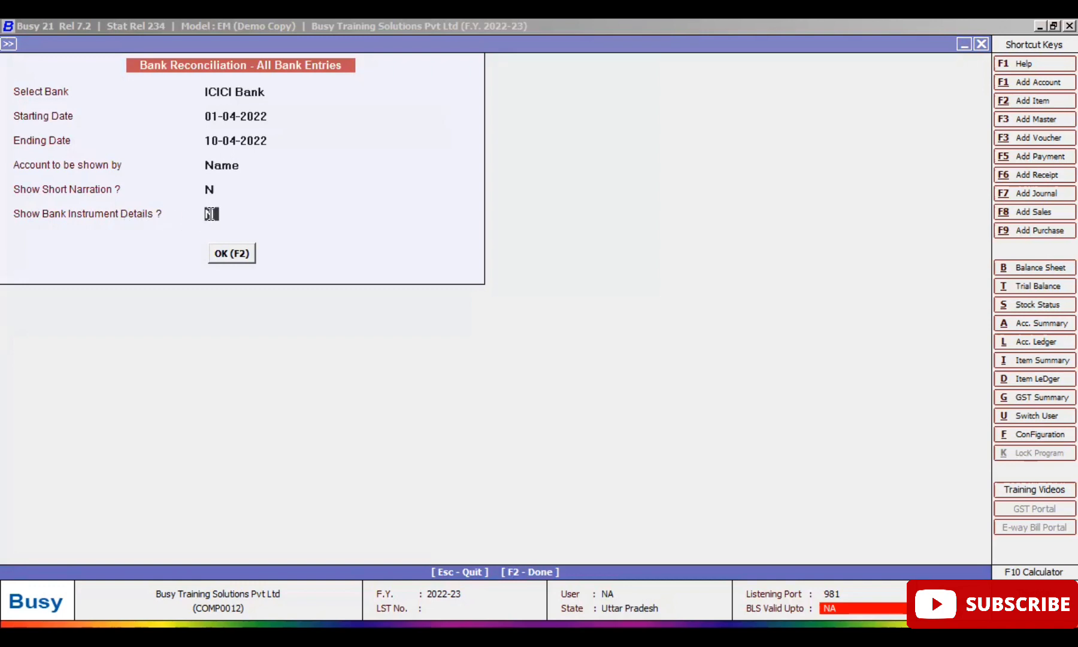
{"action": "type", "text": "Y"}
{"action": "left_click", "coordinate": [235, 254]}
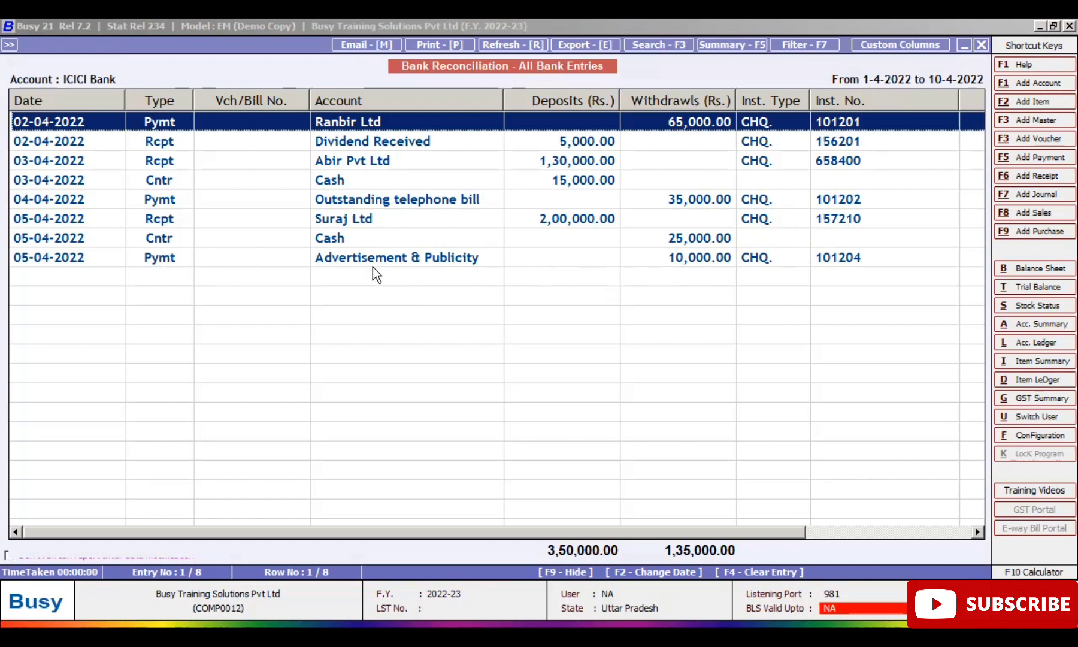
{"action": "key", "text": "Escape"}
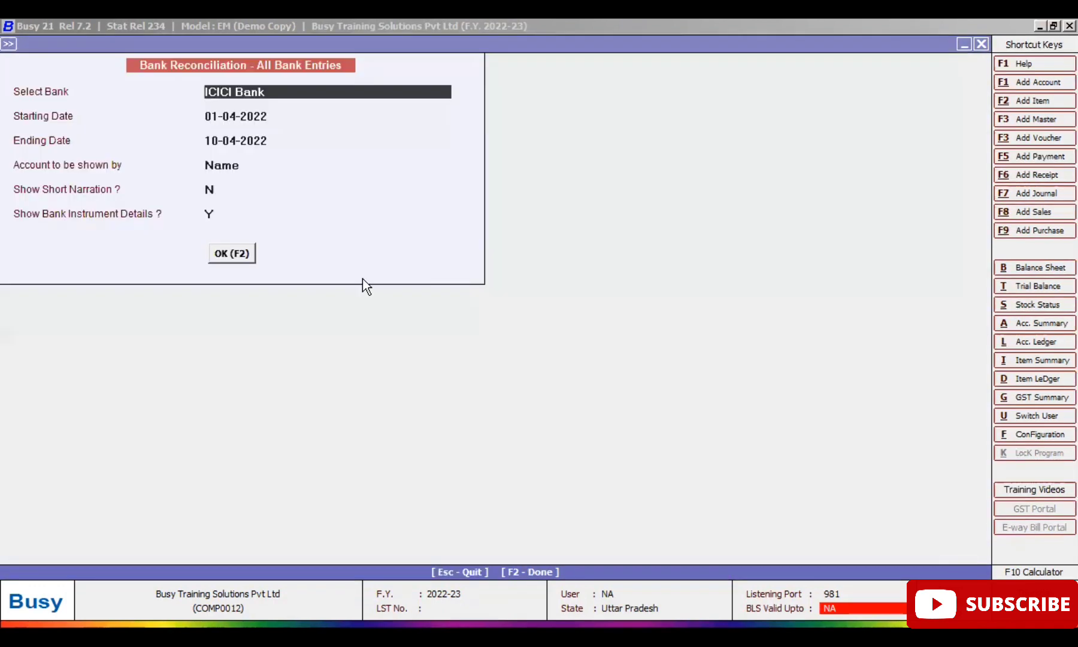
{"action": "key", "text": "Escape"}
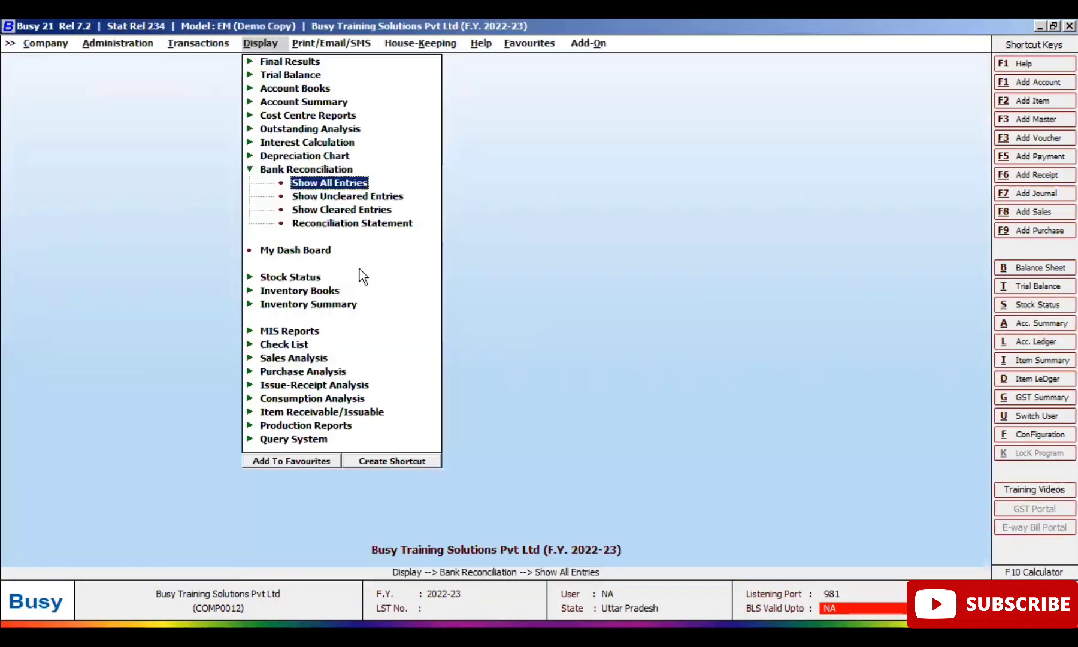
Step: View the uncleared bank entries report for ICICI Bank with the preset options and close it
{"action": "left_click", "coordinate": [341, 198]}
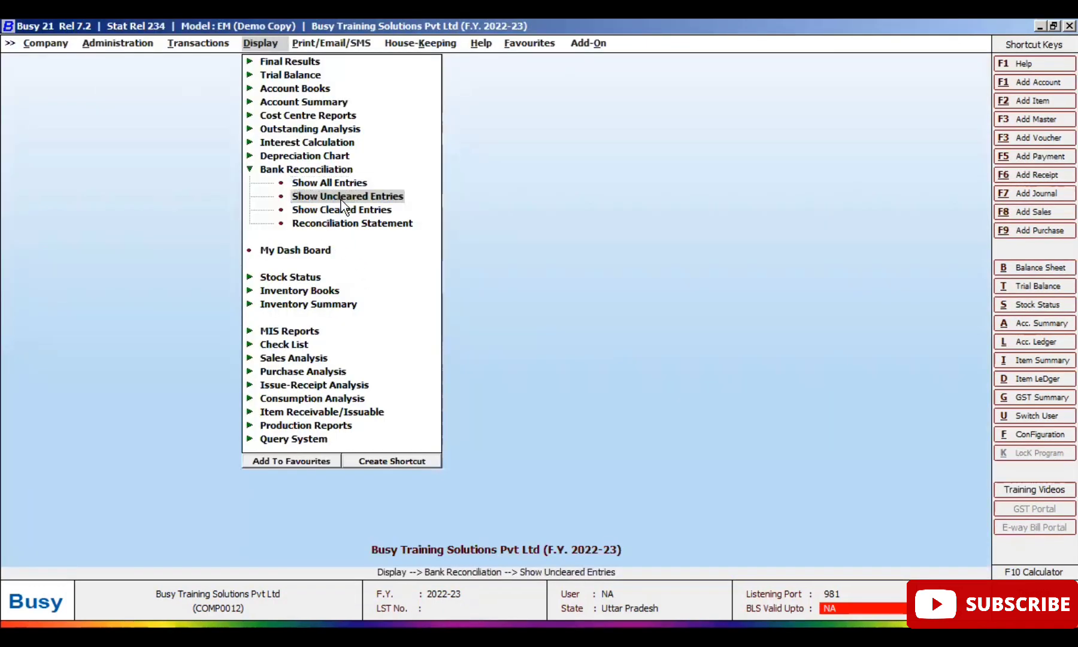
{"action": "left_click", "coordinate": [341, 200]}
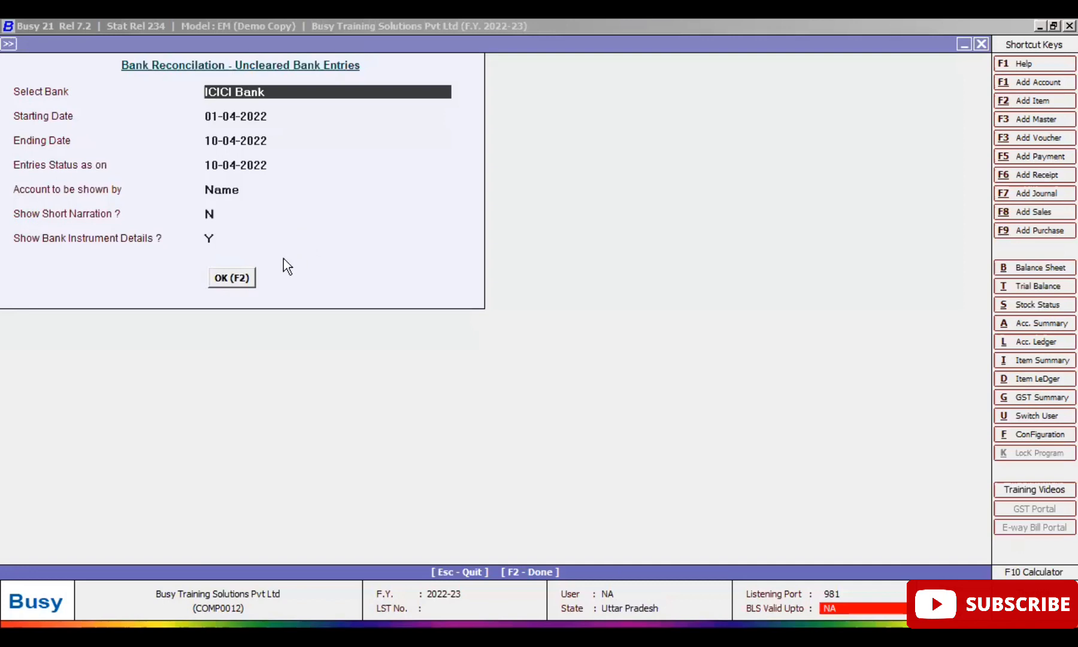
{"action": "left_click", "coordinate": [238, 279]}
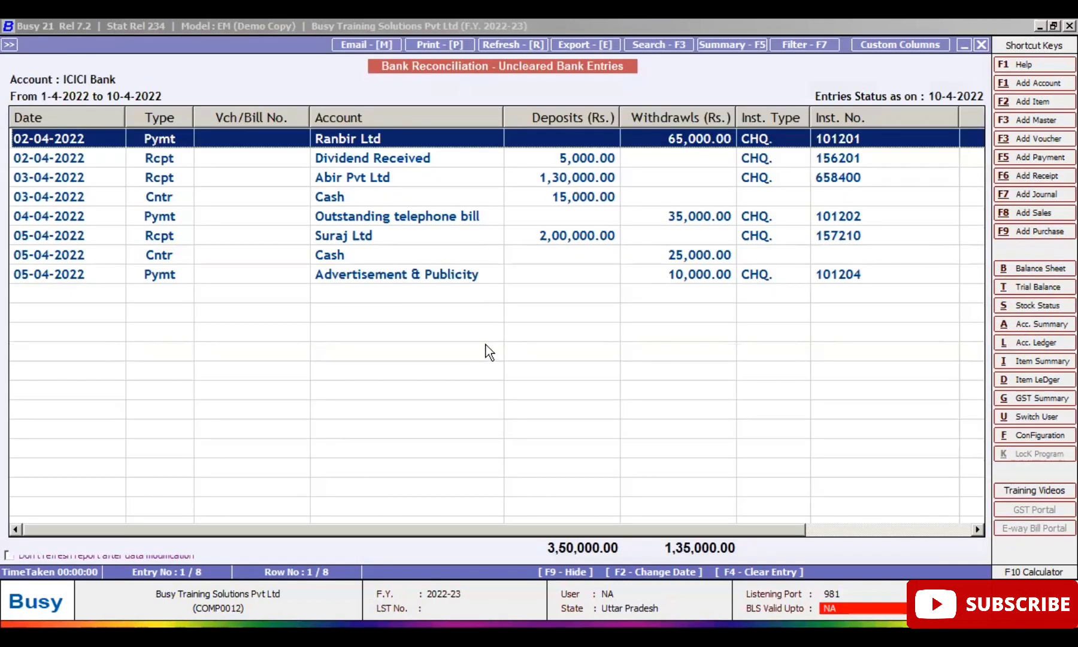
{"action": "key", "text": "Escape"}
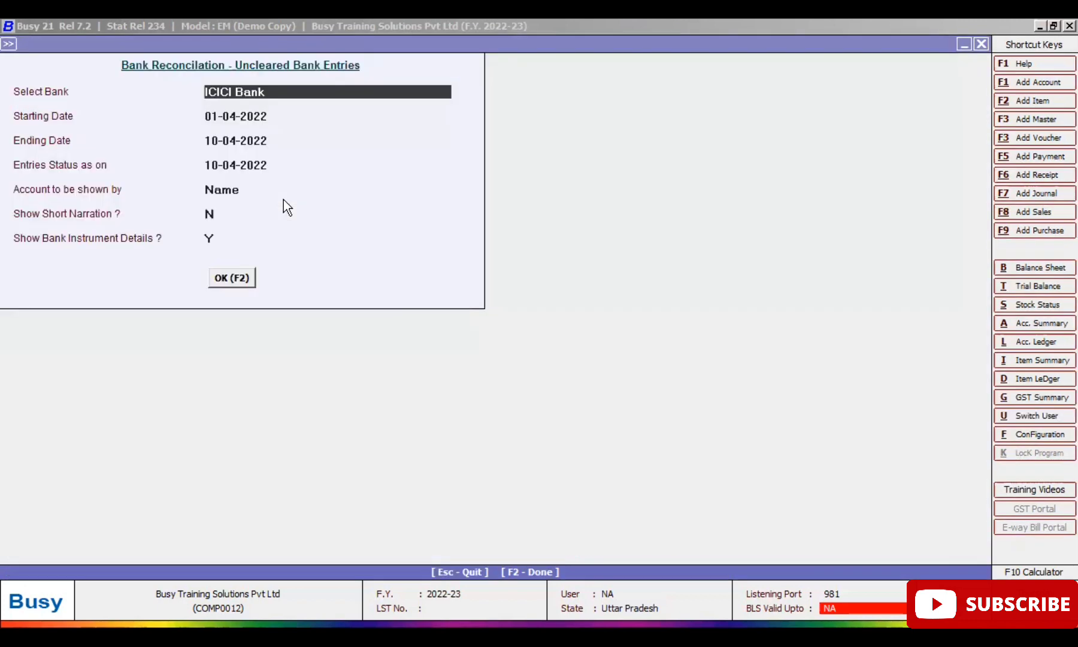
{"action": "key", "text": "Escape"}
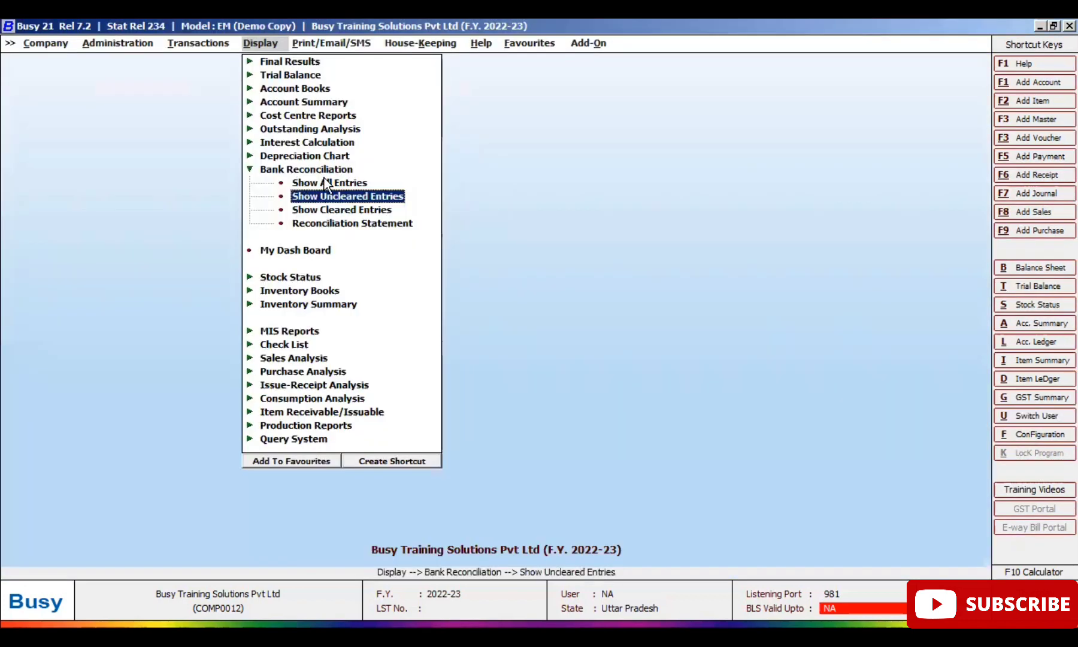
Step: Reopen the uncleared ICICI Bank entries and clear the rows from Outstanding telephone bill through the 25,000 cash withdrawal
{"action": "left_click", "coordinate": [363, 197]}
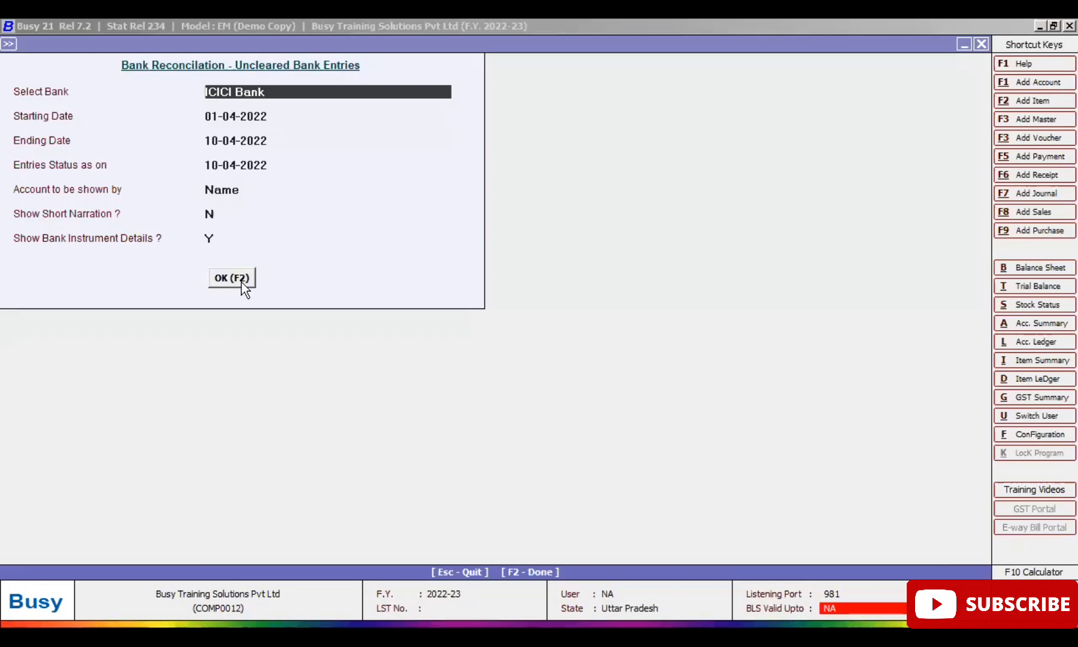
{"action": "left_click", "coordinate": [239, 282]}
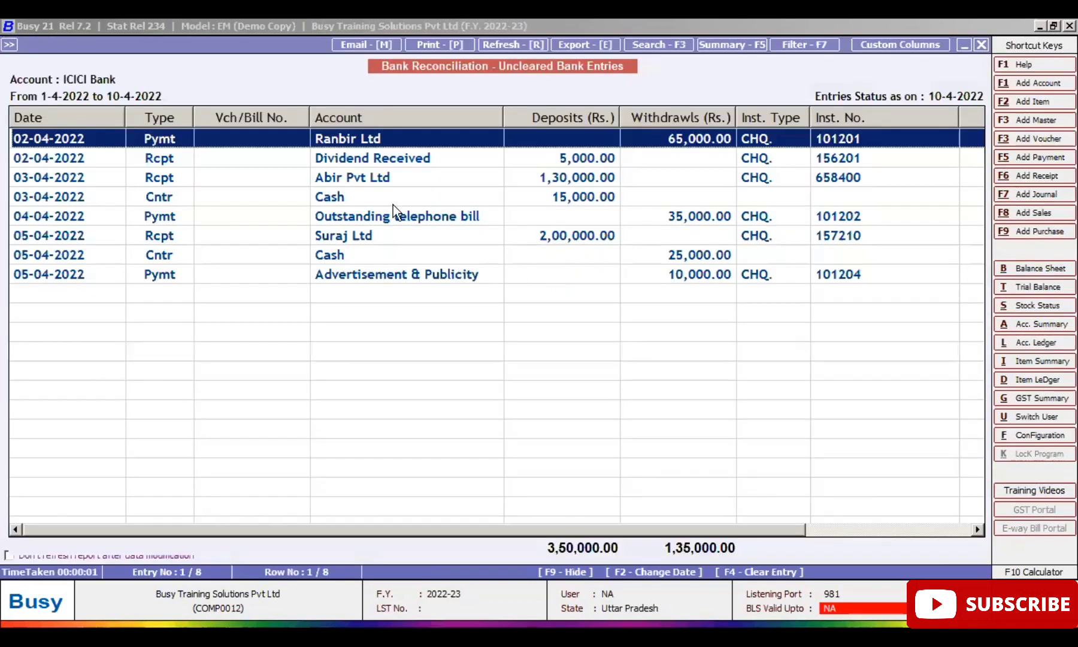
{"action": "left_click", "coordinate": [375, 213]}
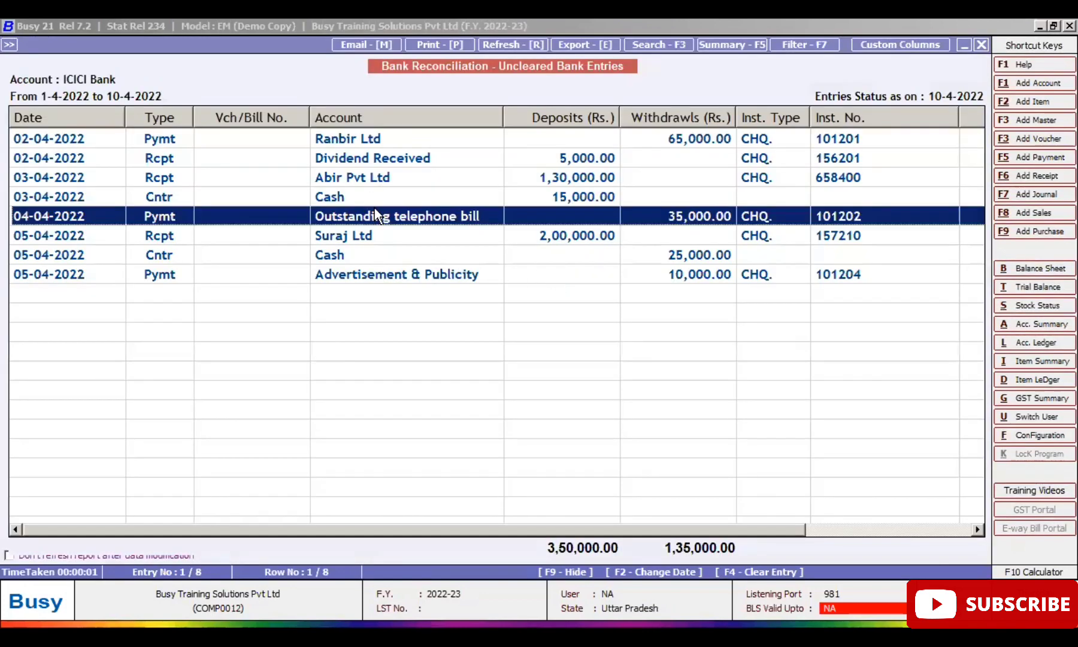
{"action": "left_click", "coordinate": [412, 245], "text": "shift"}
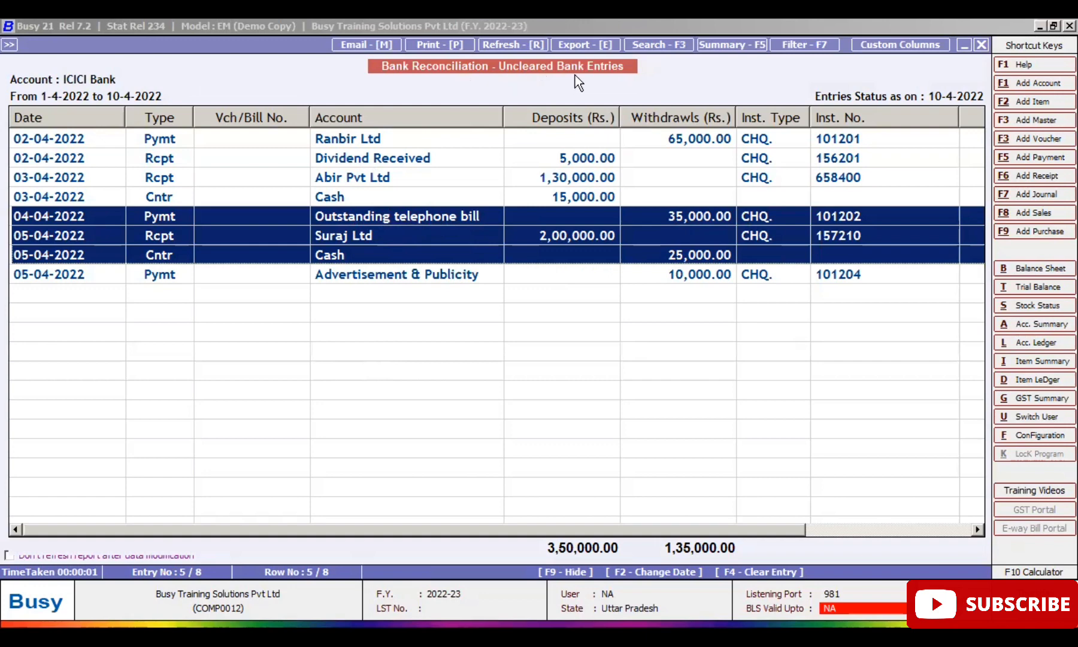
{"action": "key", "text": "F4"}
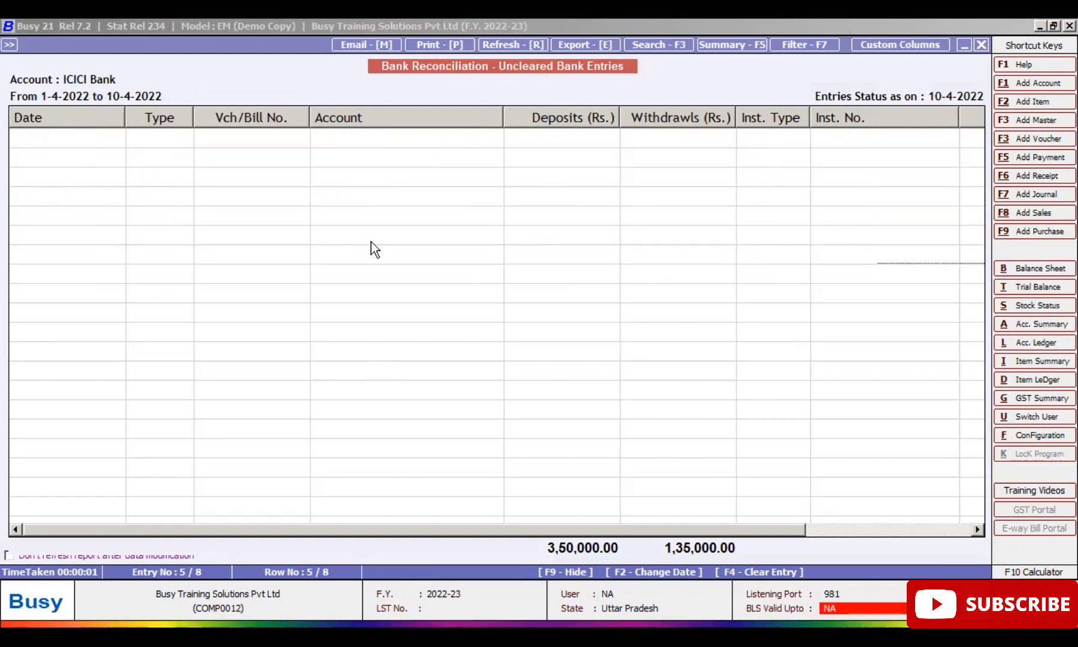
Step: Close the report and redisplay the uncleared ICICI Bank entries with the preset options
{"action": "key", "text": "Escape"}
{"action": "left_click", "coordinate": [310, 170]}
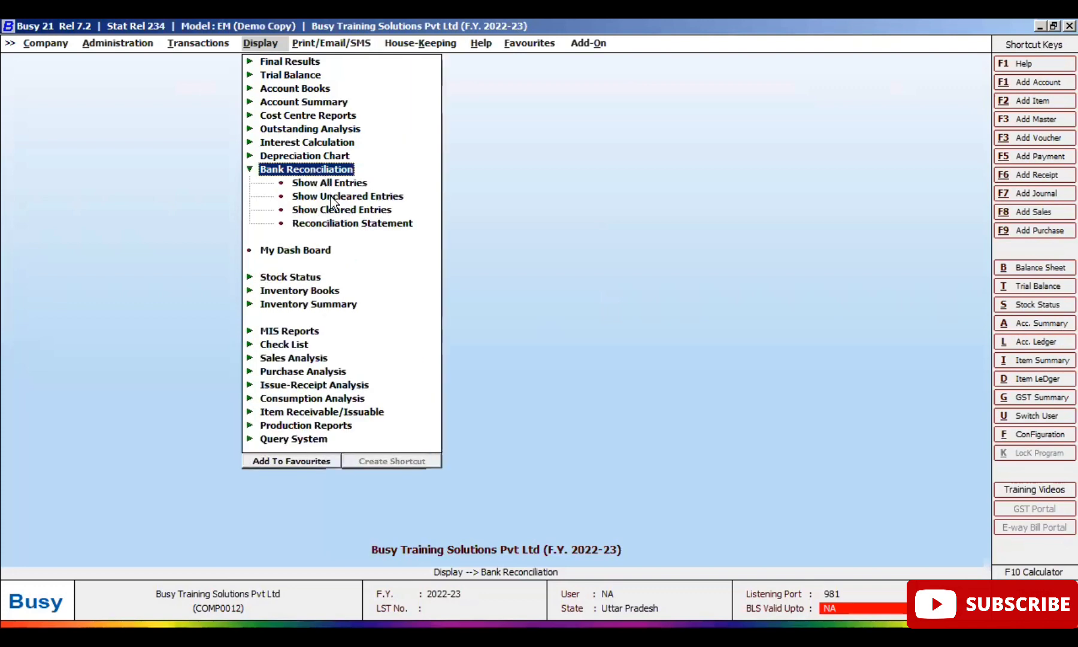
{"action": "left_click", "coordinate": [331, 197]}
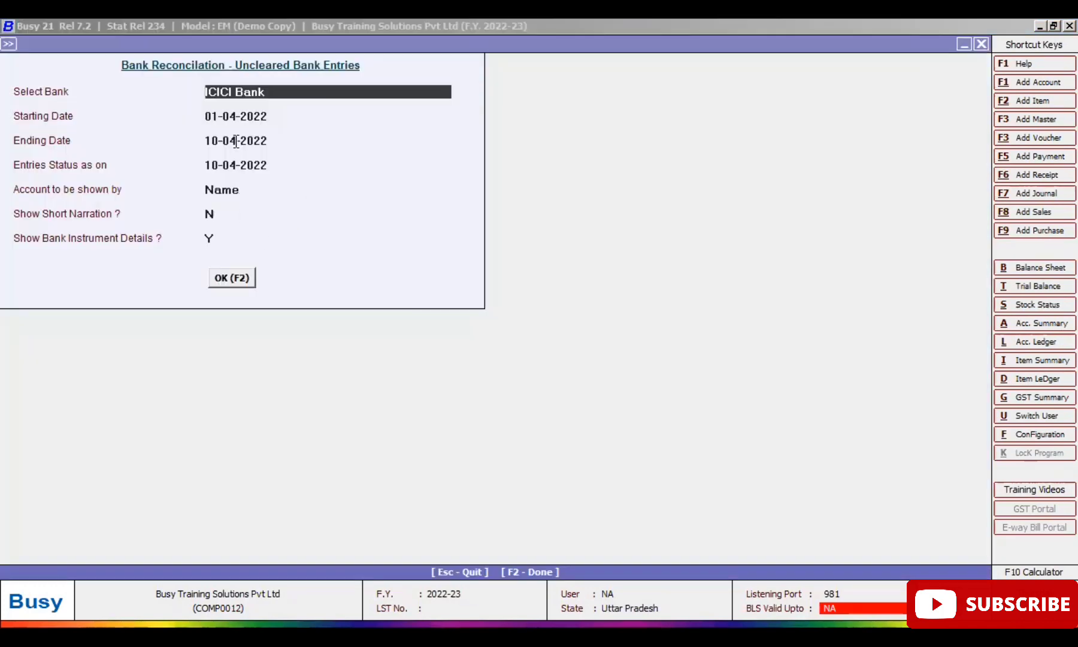
{"action": "left_click", "coordinate": [242, 280]}
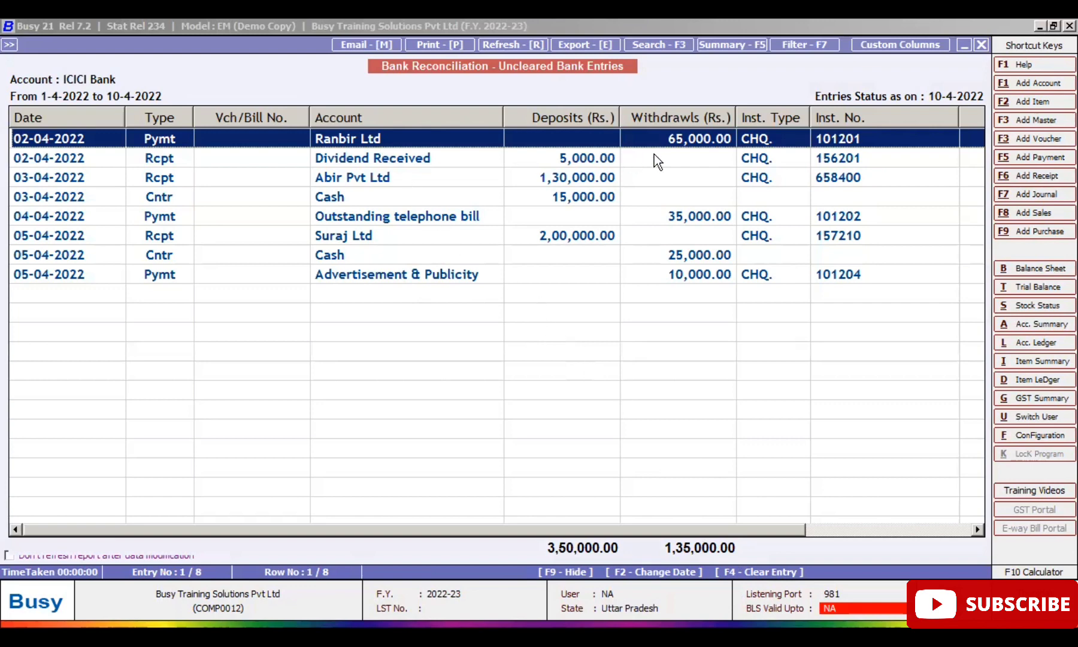
Step: Check cheque 101201 in the Word bank statement, return to Busy, and clear the Ranbir Ltd payment on 02-04-2022 with Clear Full Voucher Y
{"action": "key", "text": "alt+Tab"}
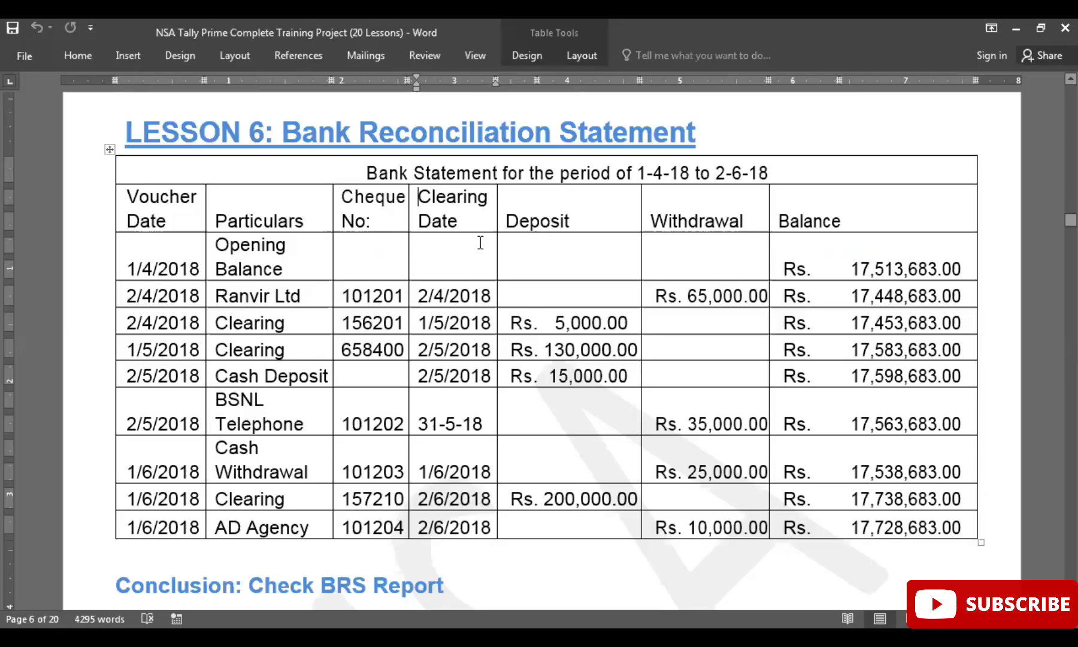
{"action": "double_click", "coordinate": [361, 298]}
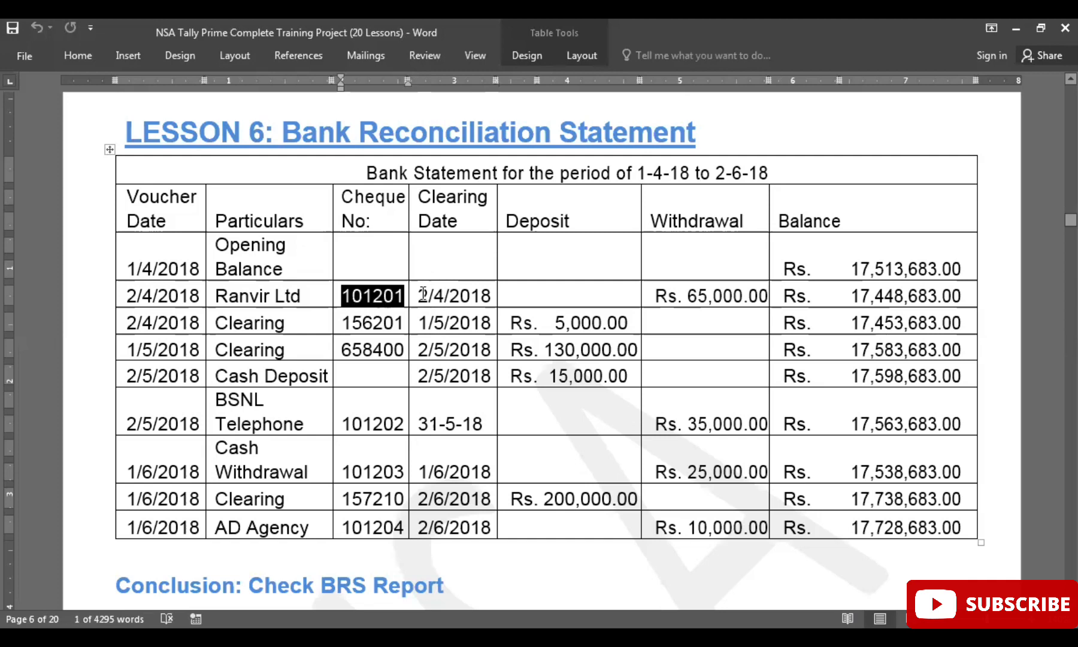
{"action": "left_click_drag", "start_coordinate": [422, 294], "coordinate": [493, 296]}
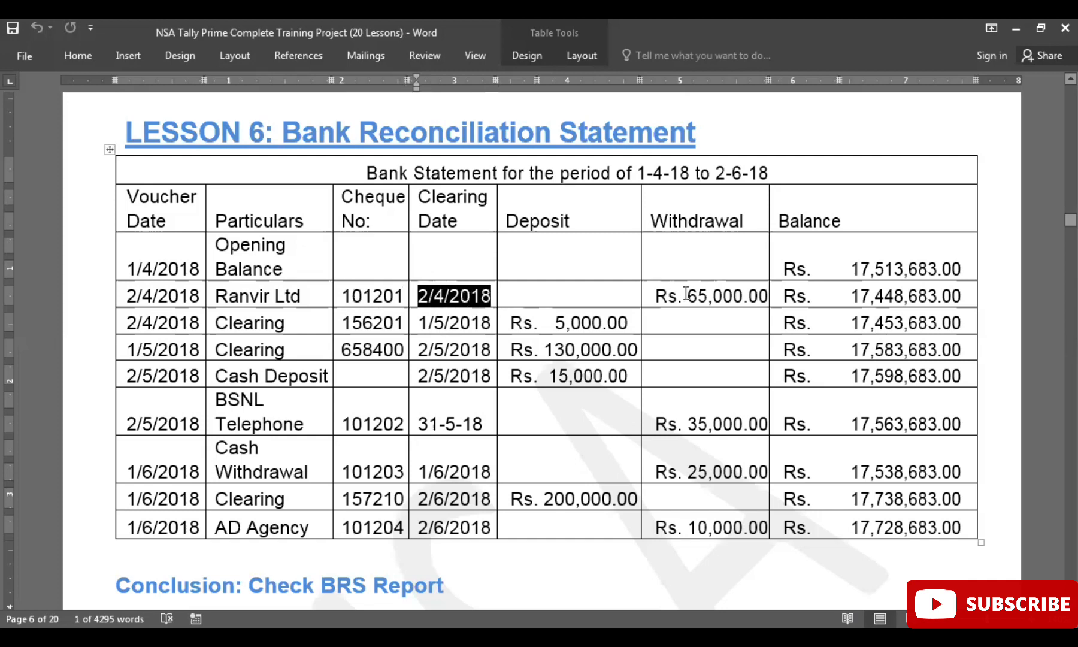
{"action": "key", "text": "alt+Tab"}
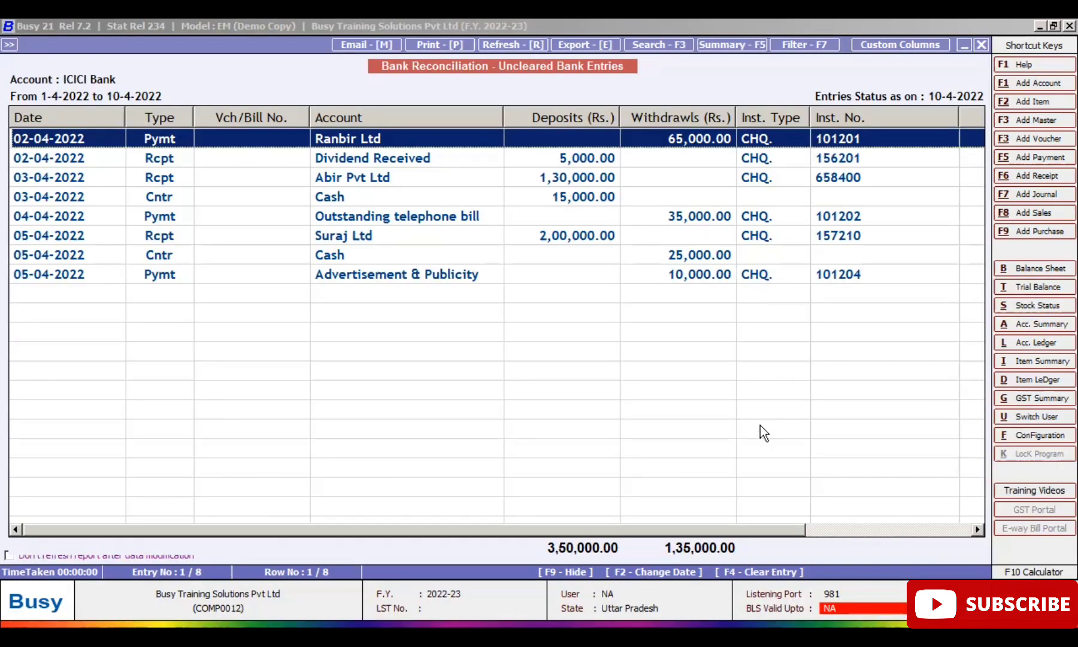
{"action": "key", "text": "Return"}
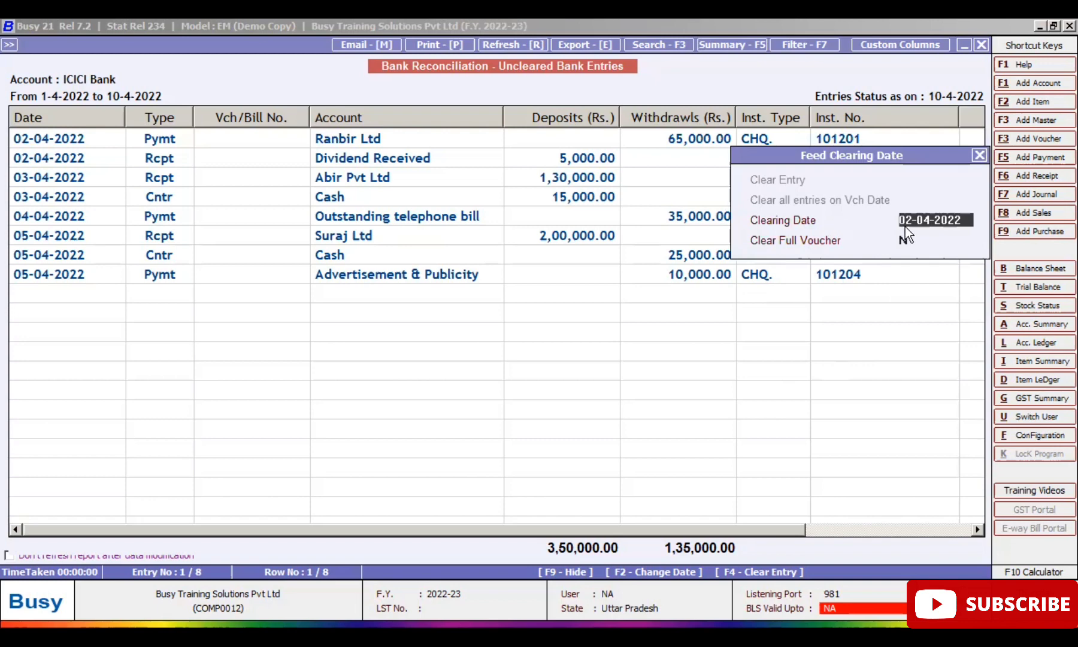
{"action": "key", "text": "Return"}
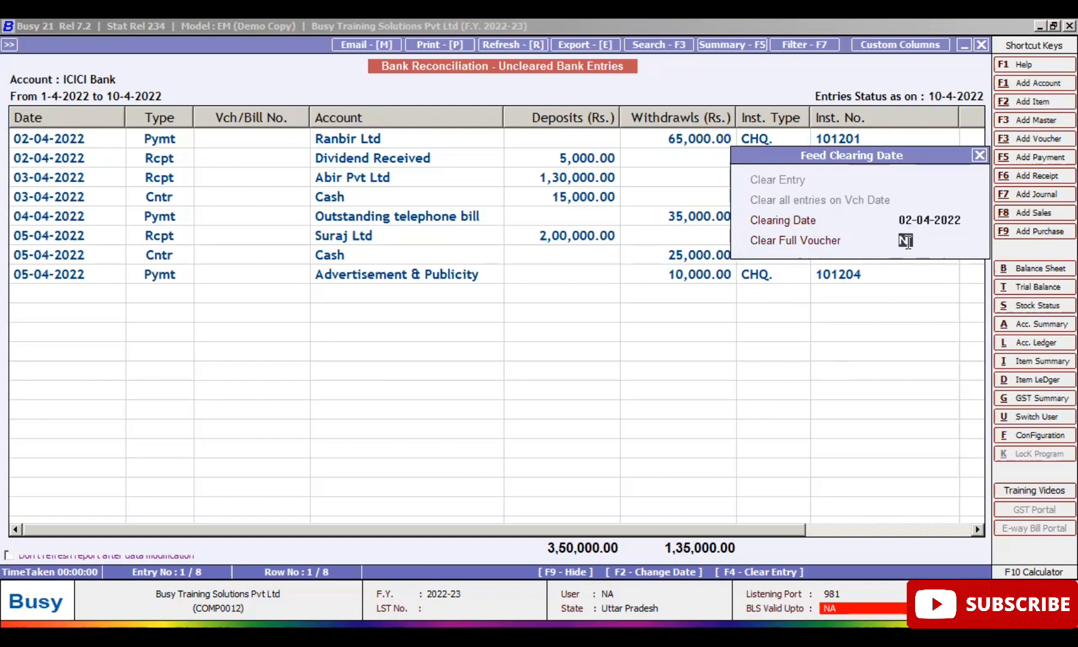
{"action": "type", "text": "Y"}
{"action": "key", "text": "Return"}
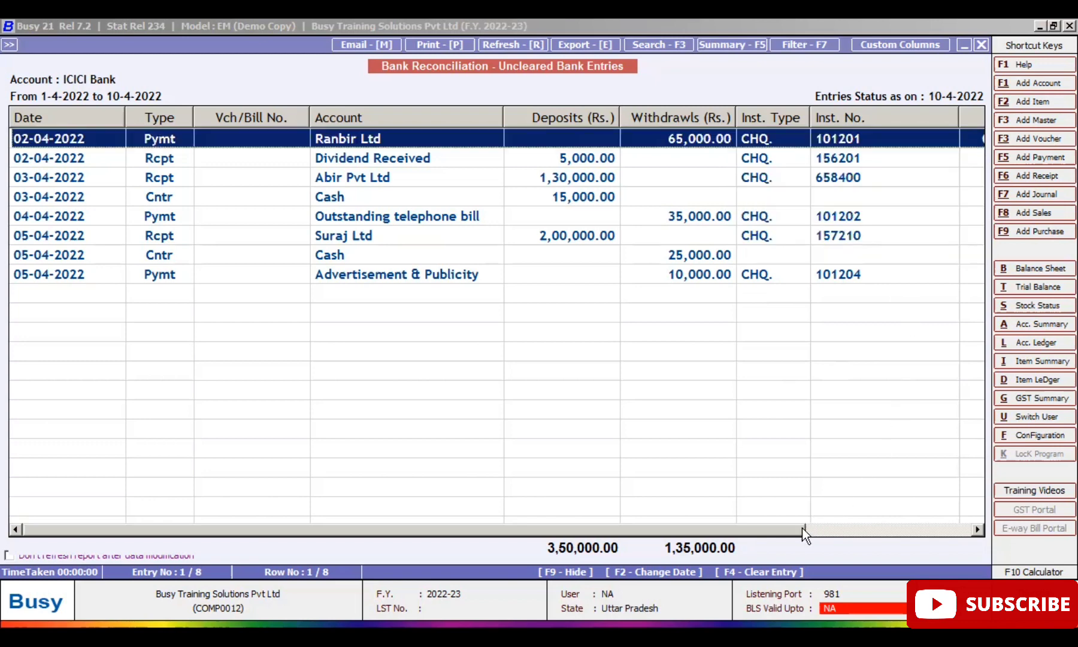
Step: Narrow the Inst. No. column so the Clr. Date and bank amount columns fit better in the report
{"action": "left_click_drag", "start_coordinate": [772, 528], "coordinate": [942, 536]}
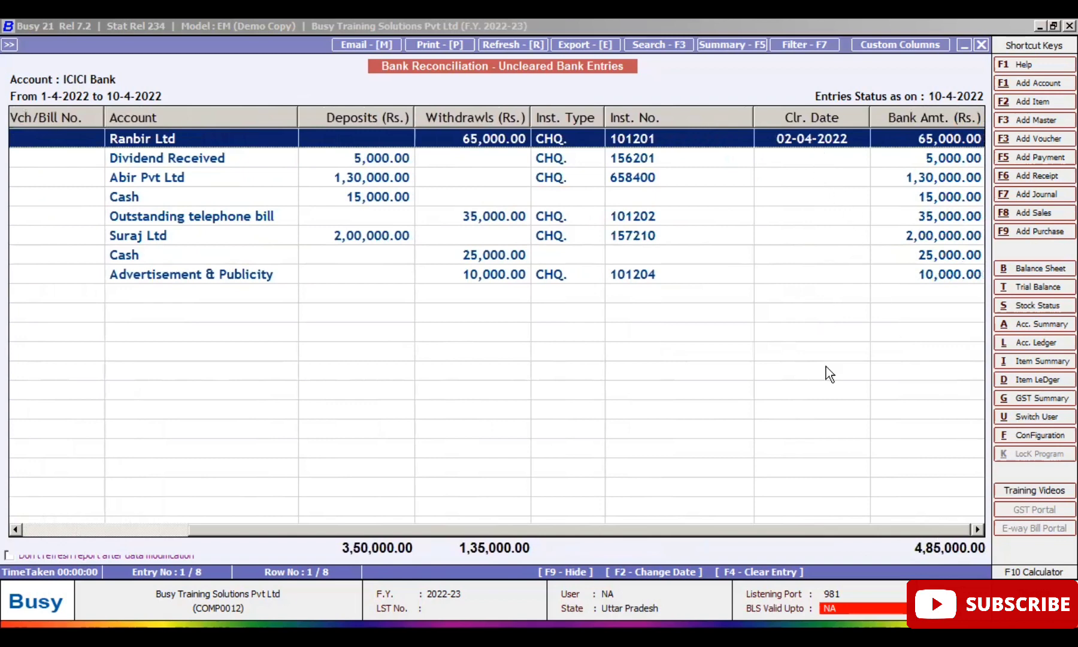
{"action": "left_click_drag", "start_coordinate": [804, 530], "coordinate": [731, 530]}
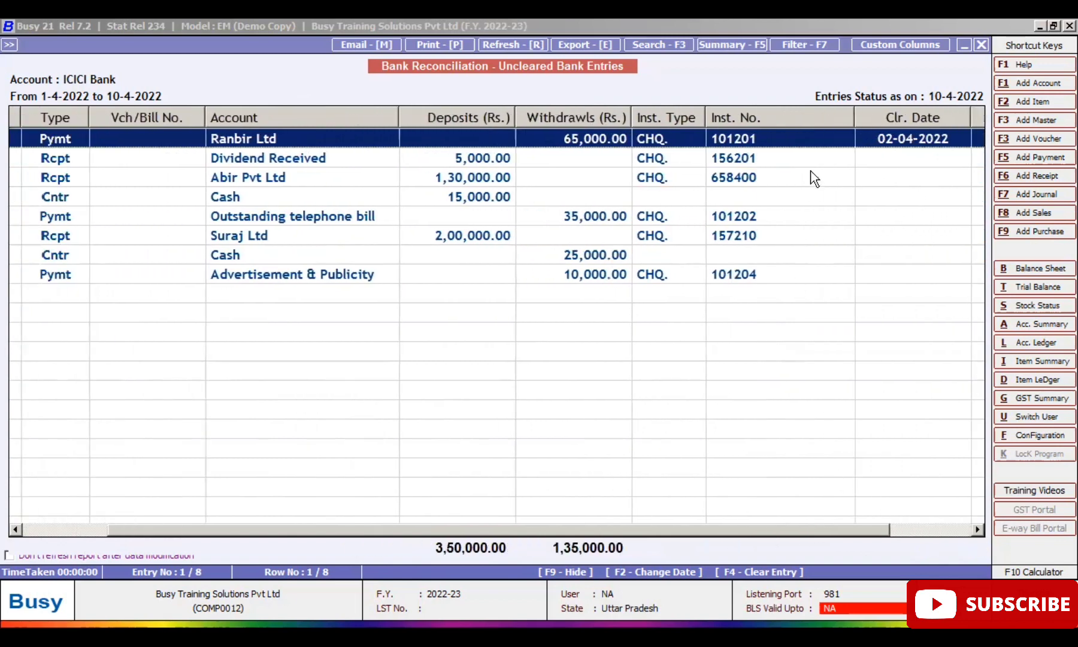
{"action": "left_click_drag", "start_coordinate": [853, 116], "coordinate": [784, 118]}
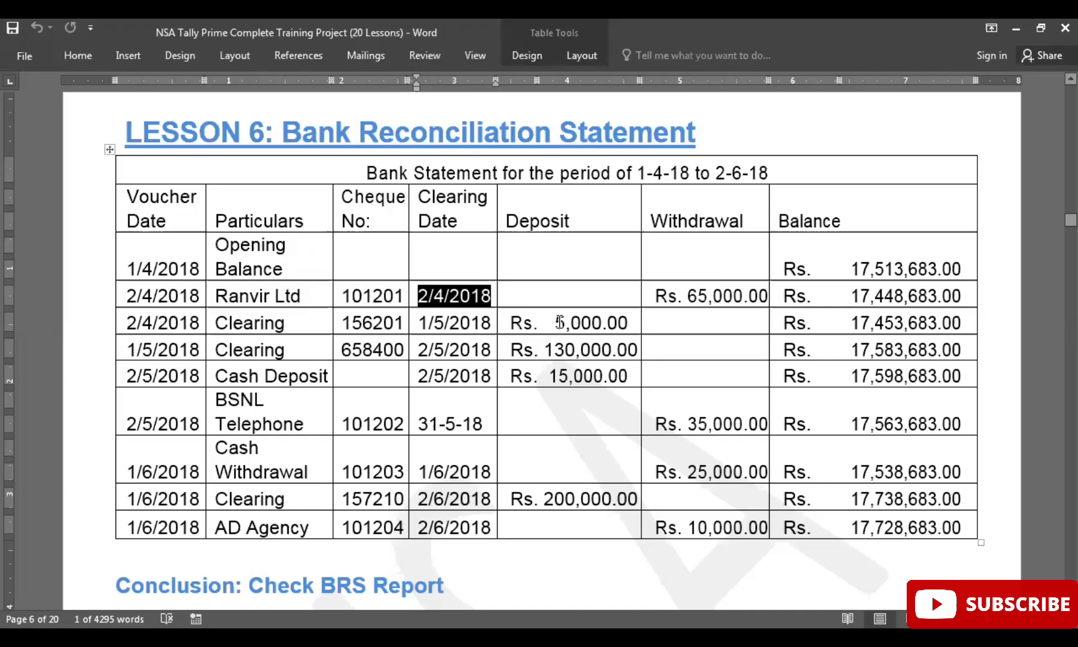
Step: Switch to the Word bank statement, look up the clearing date of cheque 156201 for the 5,000 deposit, and return to Busy
{"action": "key", "text": "Down"}
{"action": "key", "text": "Right"}
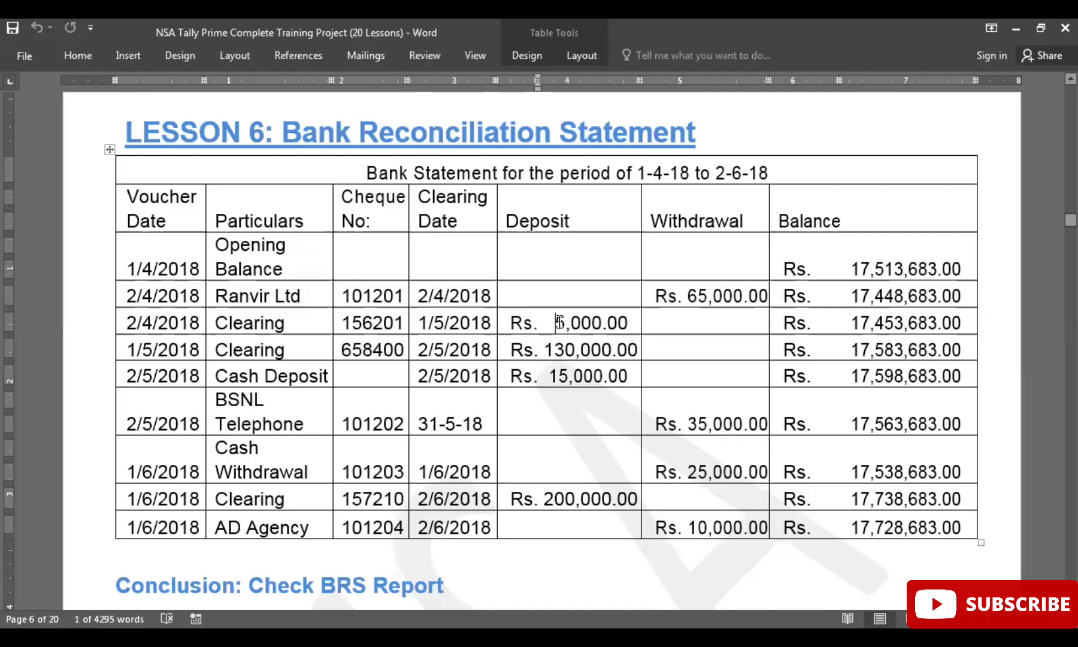
{"action": "key", "text": "shift+Right"}
{"action": "key", "text": "shift+Tab"}
{"action": "key", "text": "shift+Tab"}
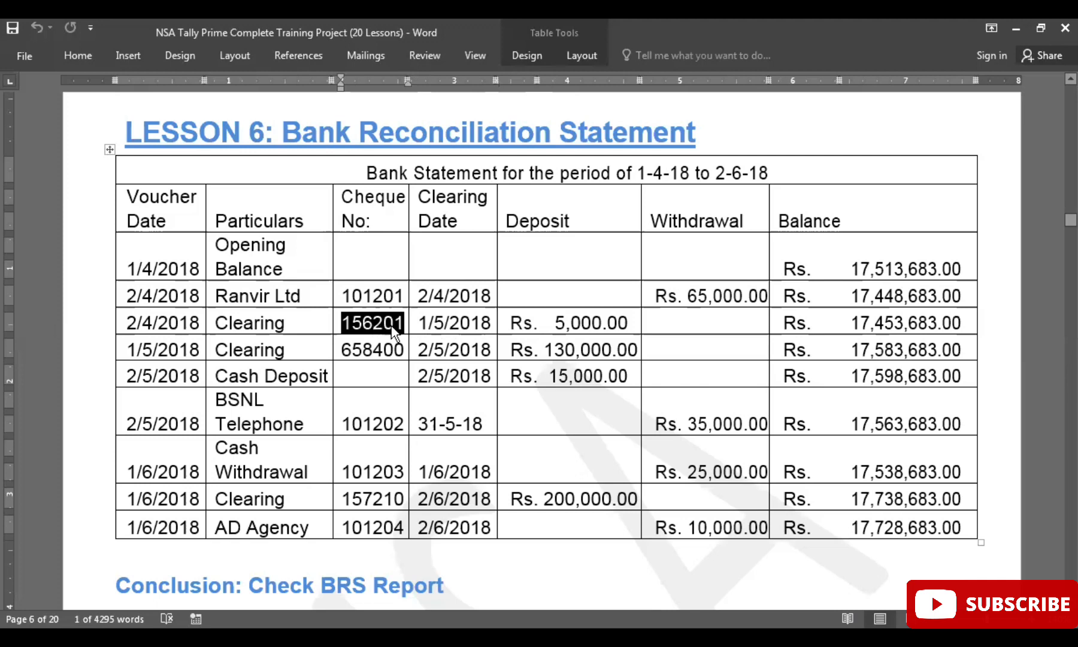
{"action": "key", "text": "Right"}
{"action": "key", "text": "Left"}
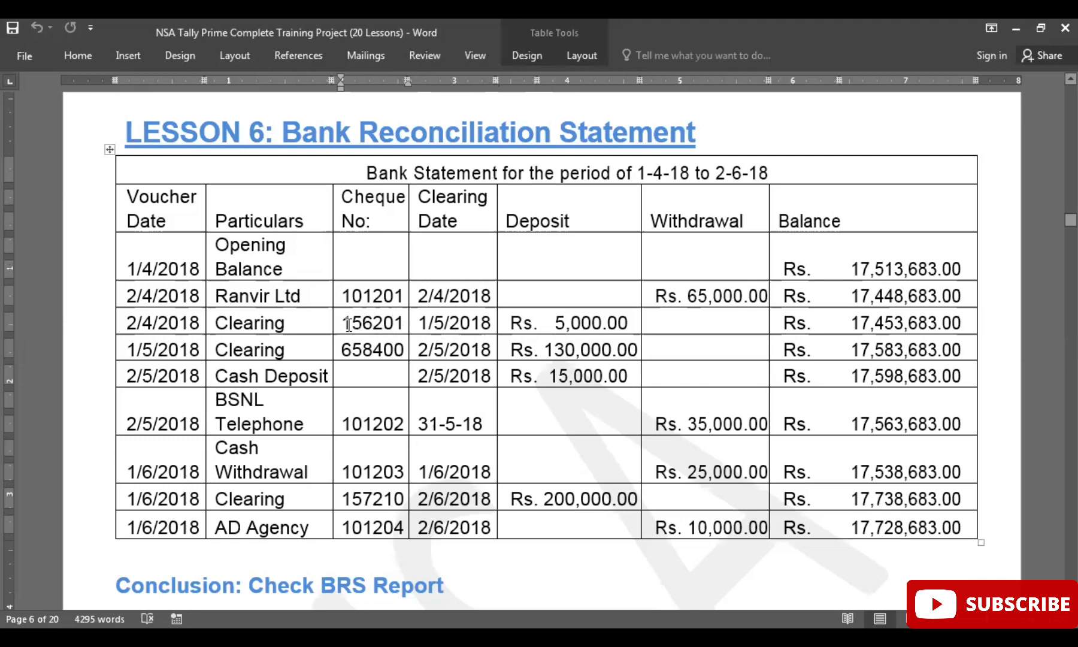
{"action": "double_click", "coordinate": [348, 324]}
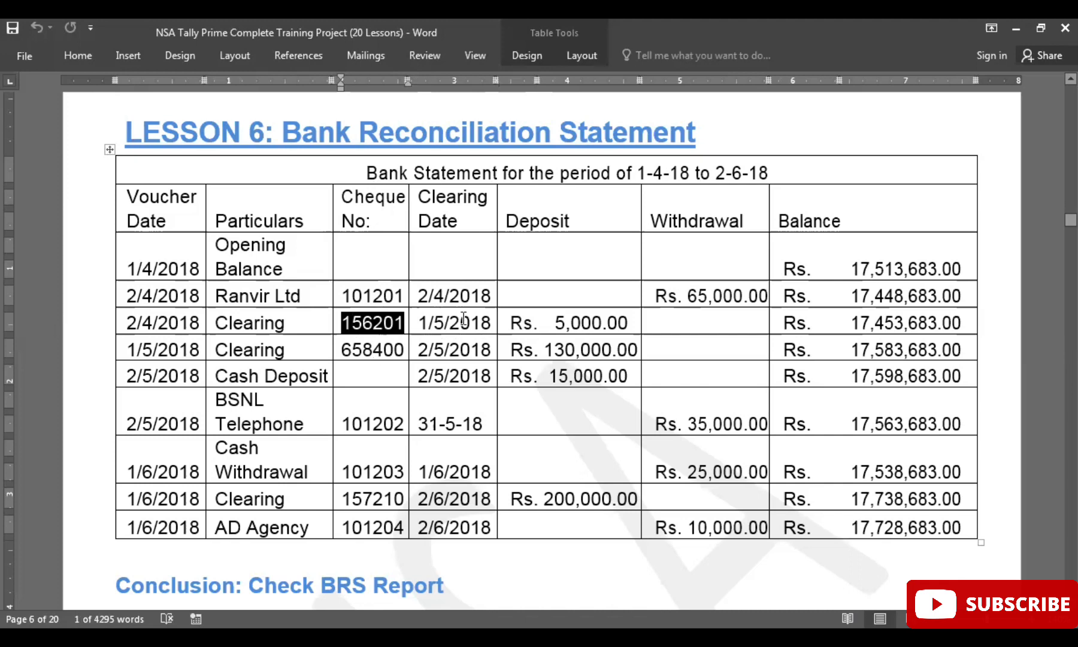
{"action": "left_click", "coordinate": [362, 323]}
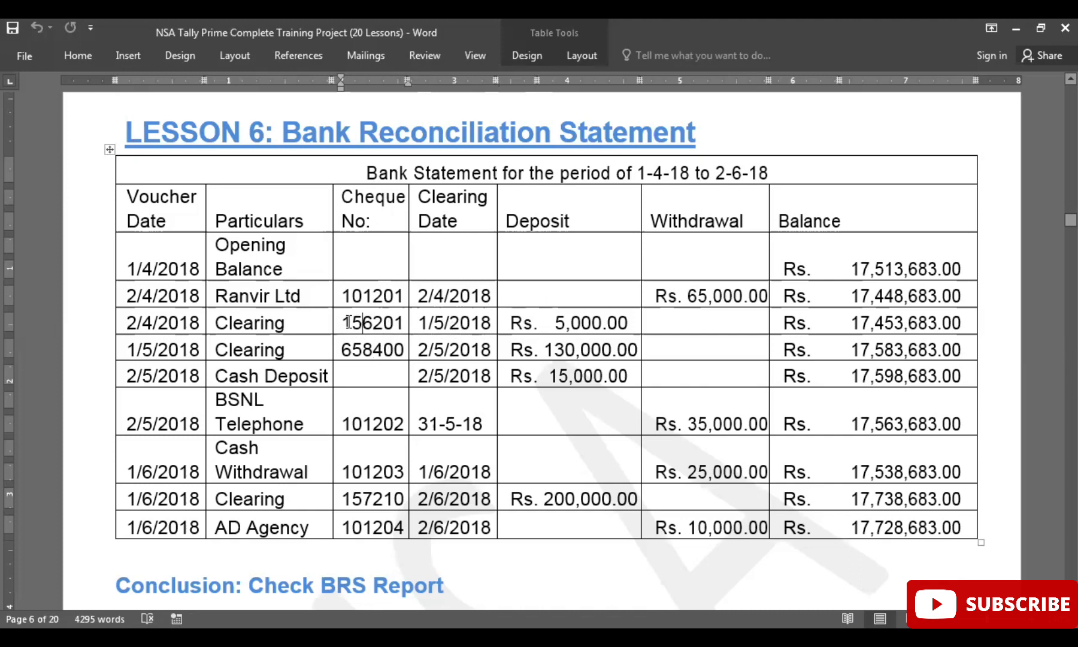
{"action": "left_click_drag", "start_coordinate": [351, 323], "coordinate": [393, 324]}
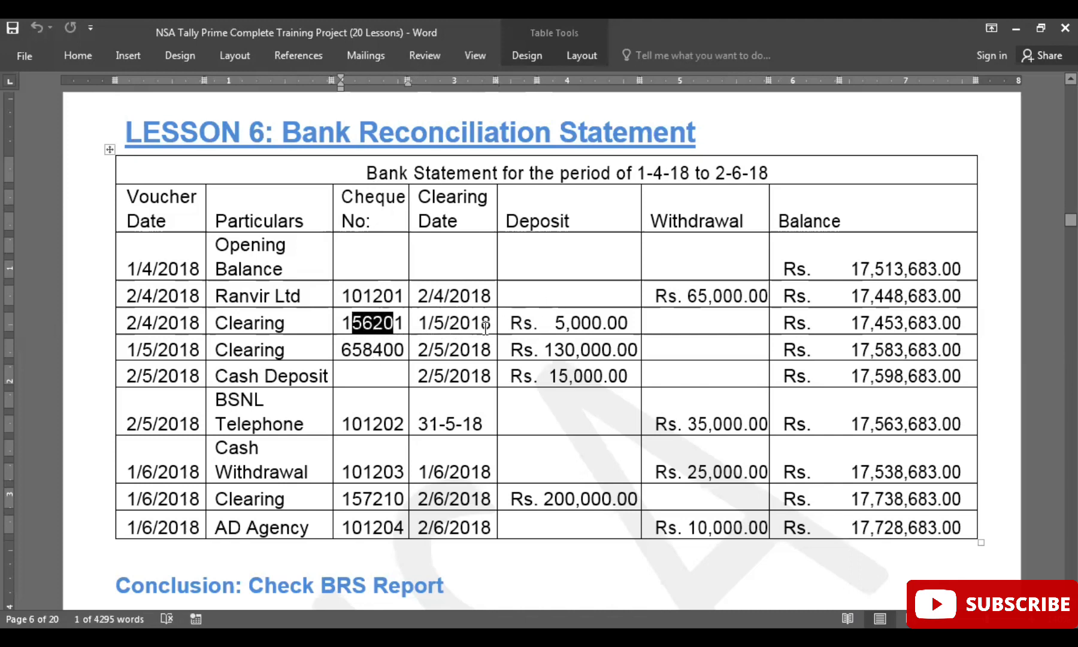
{"action": "key", "text": "alt+Tab"}
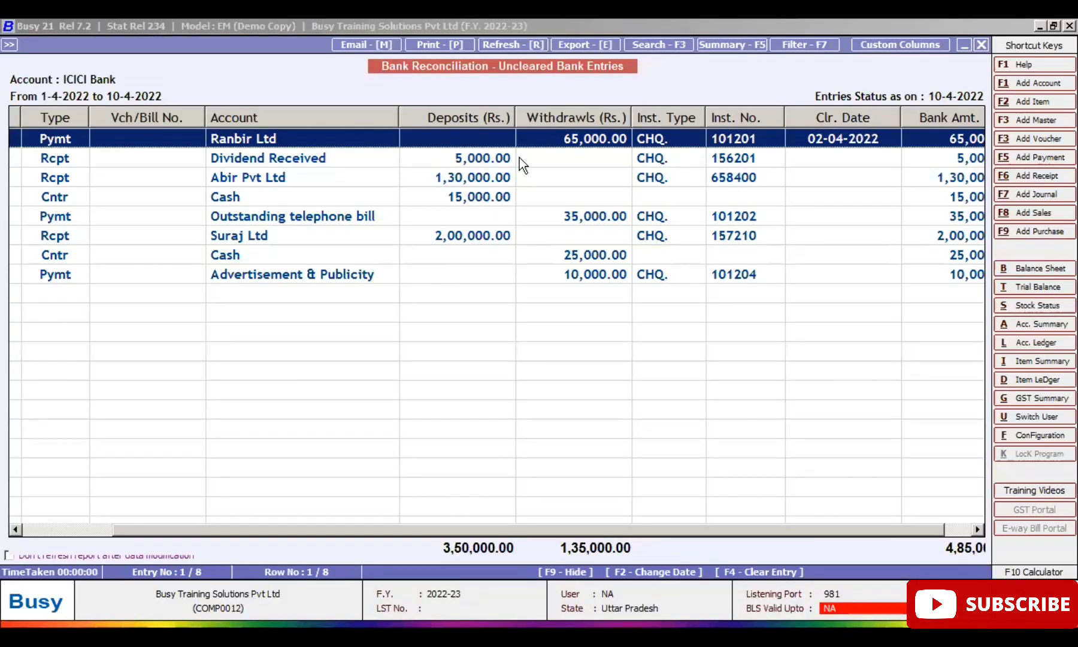
Step: Clear the Dividend Received receipt with clearing date 01-05-2022 and Clear Full Voucher set to Y
{"action": "left_click", "coordinate": [739, 159]}
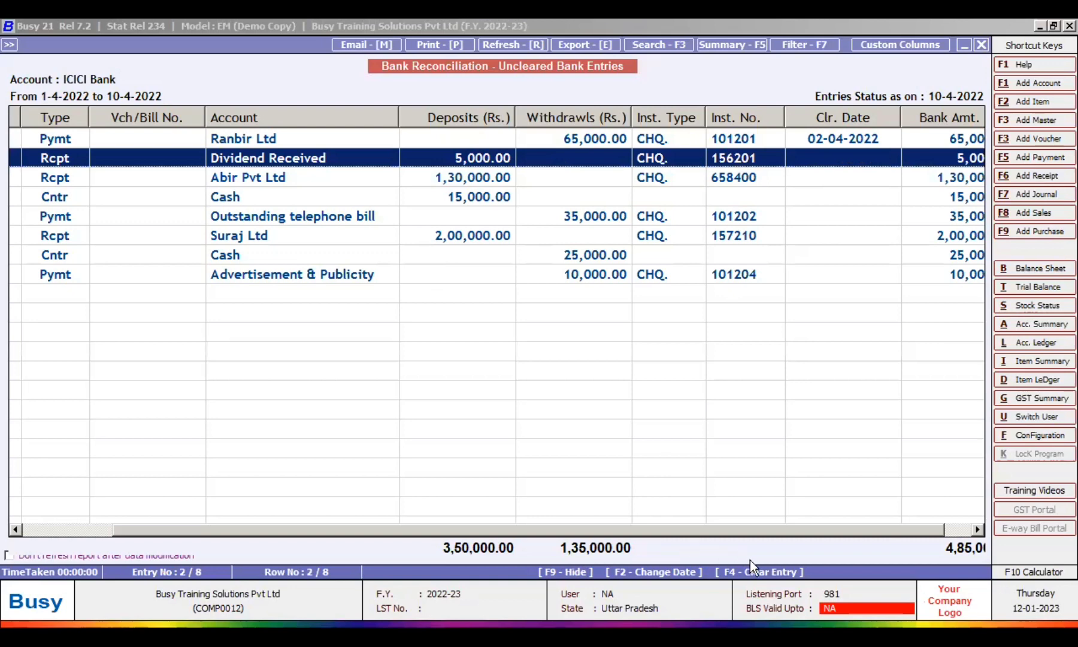
{"action": "key", "text": "Return"}
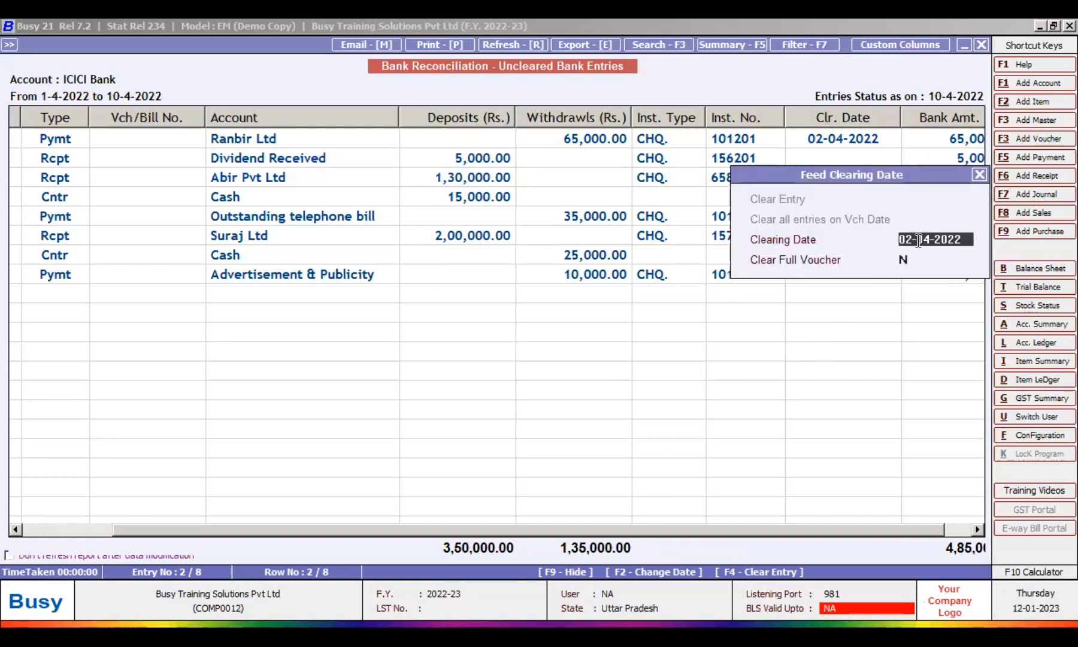
{"action": "type", "text": "01-05-2022"}
{"action": "key", "text": "Return"}
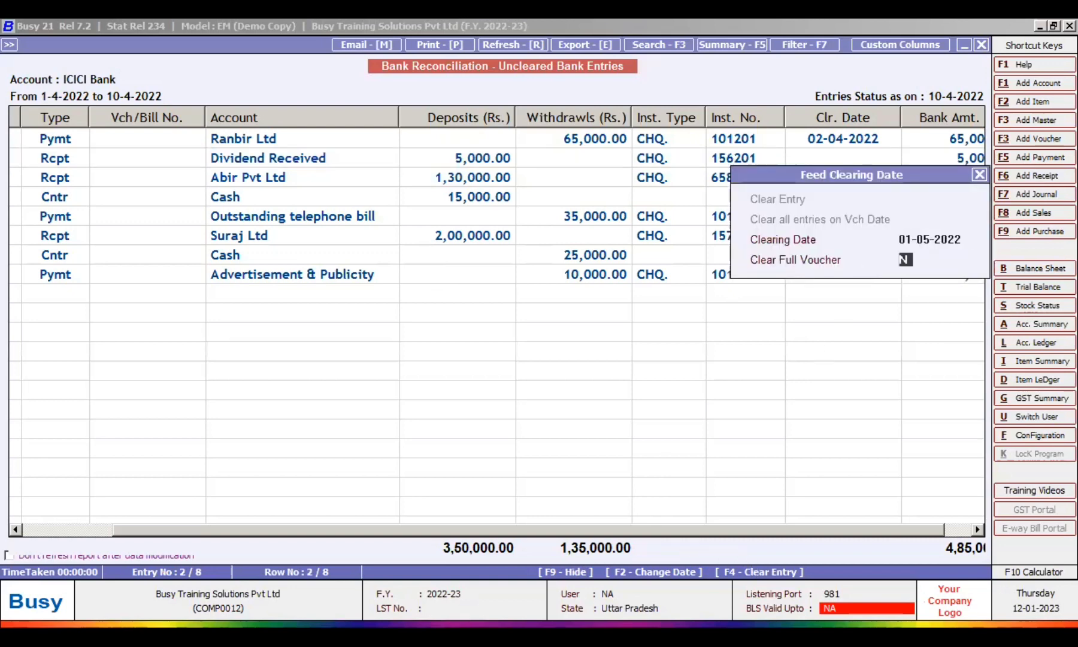
{"action": "type", "text": "Y"}
{"action": "key", "text": "Return"}
{"action": "key", "text": "Down"}
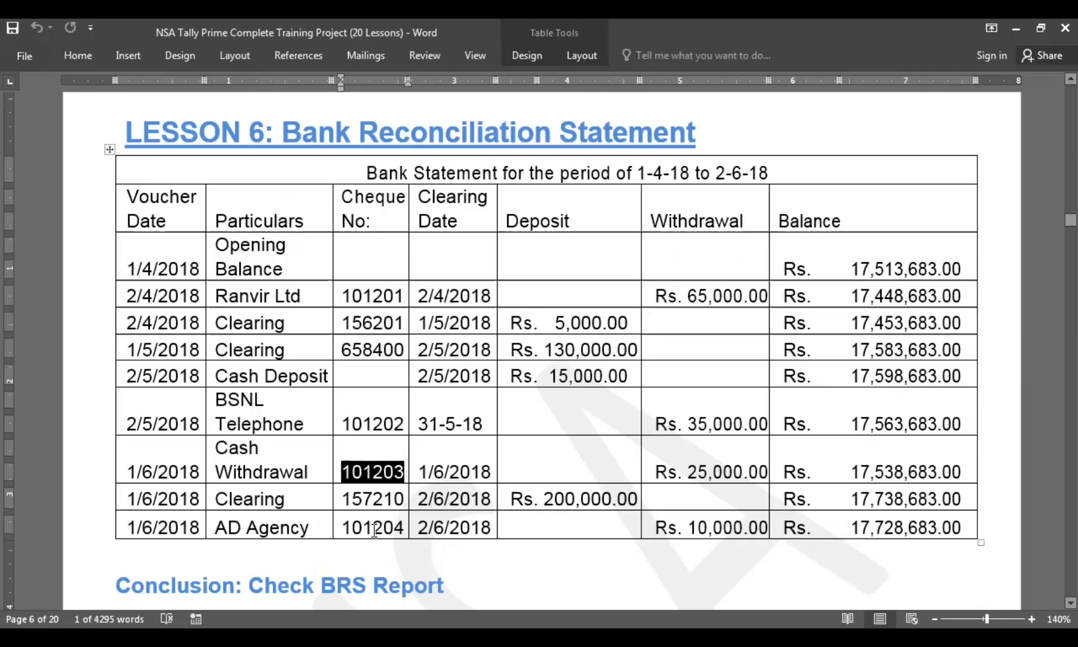
Step: Check cheque 101204 in the Word bank statement and clear the Advertisement & Publicity payment in Busy with clearing date 02-06-2022
{"action": "double_click", "coordinate": [374, 528]}
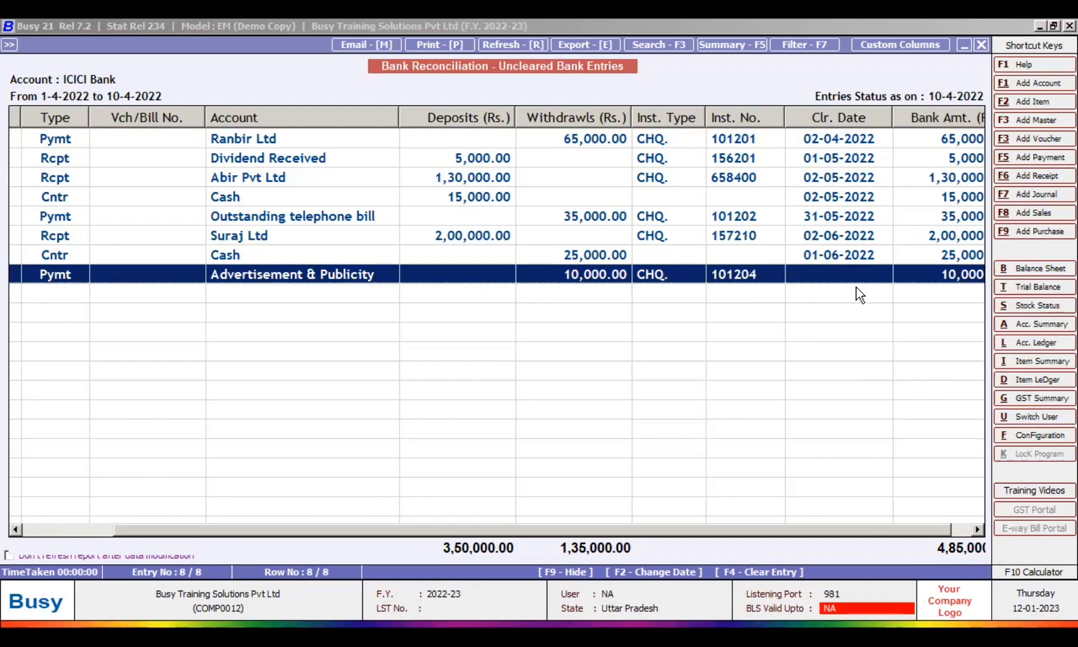
{"action": "key", "text": "Return"}
{"action": "type", "text": "02-06"}
{"action": "key", "text": "Return"}
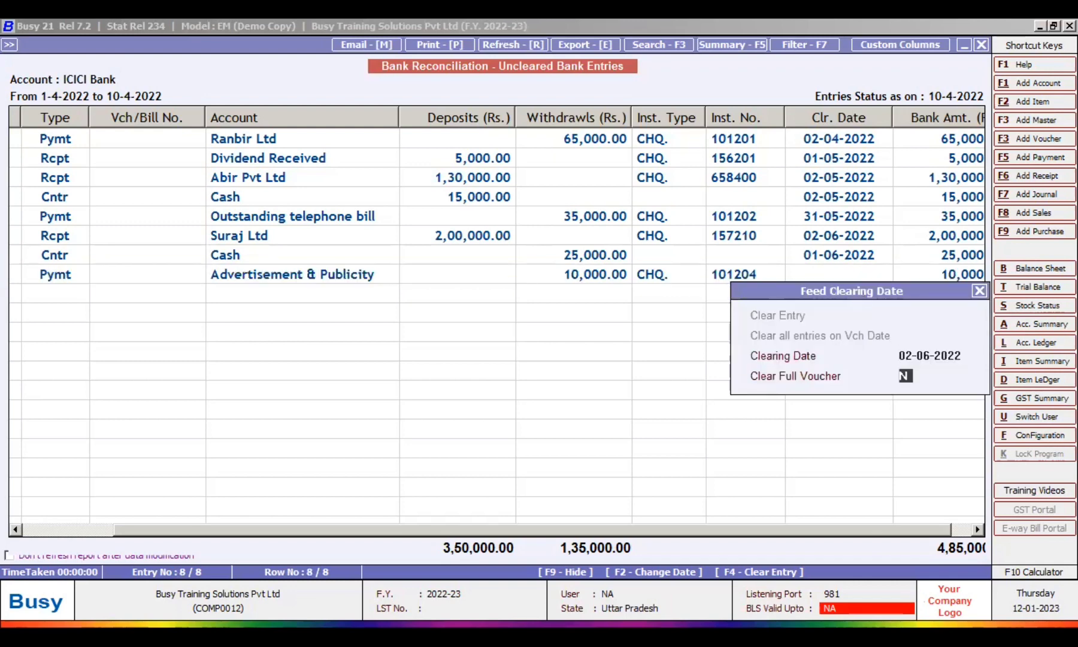
{"action": "key", "text": "Return"}
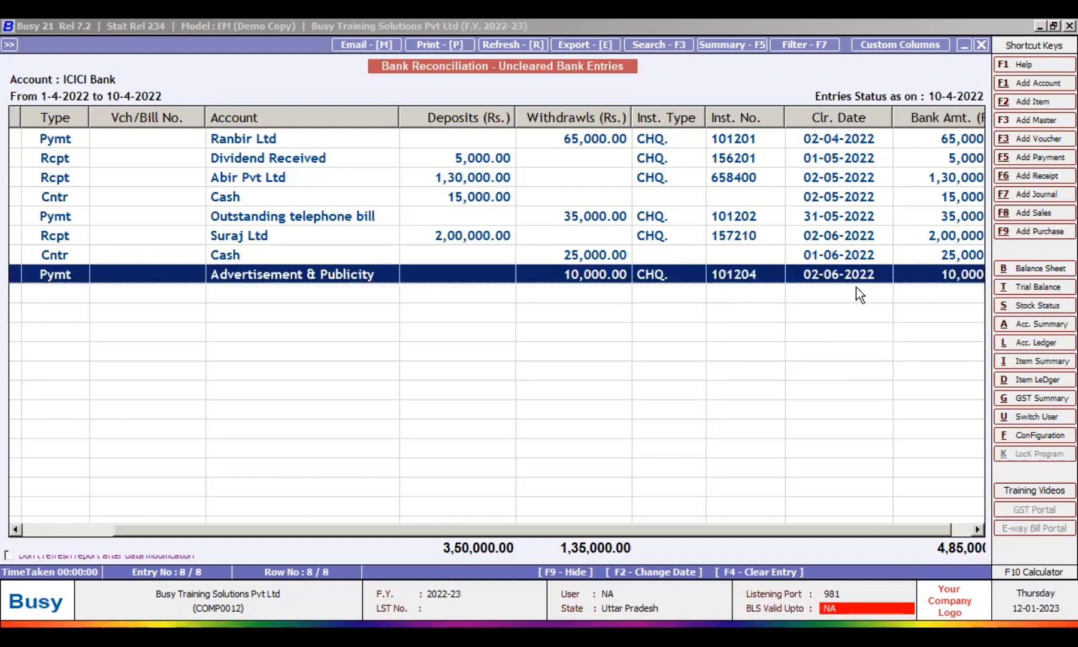
Step: Review the clearing dates of all listed ICICI Bank entries, from the Ranbir Ltd row through Advertisement & Publicity
{"action": "key", "text": "Up"}
{"action": "key", "text": "Up"}
{"action": "key", "text": "Up"}
{"action": "key", "text": "Up"}
{"action": "key", "text": "Up"}
{"action": "key", "text": "Up"}
{"action": "key", "text": "Up"}
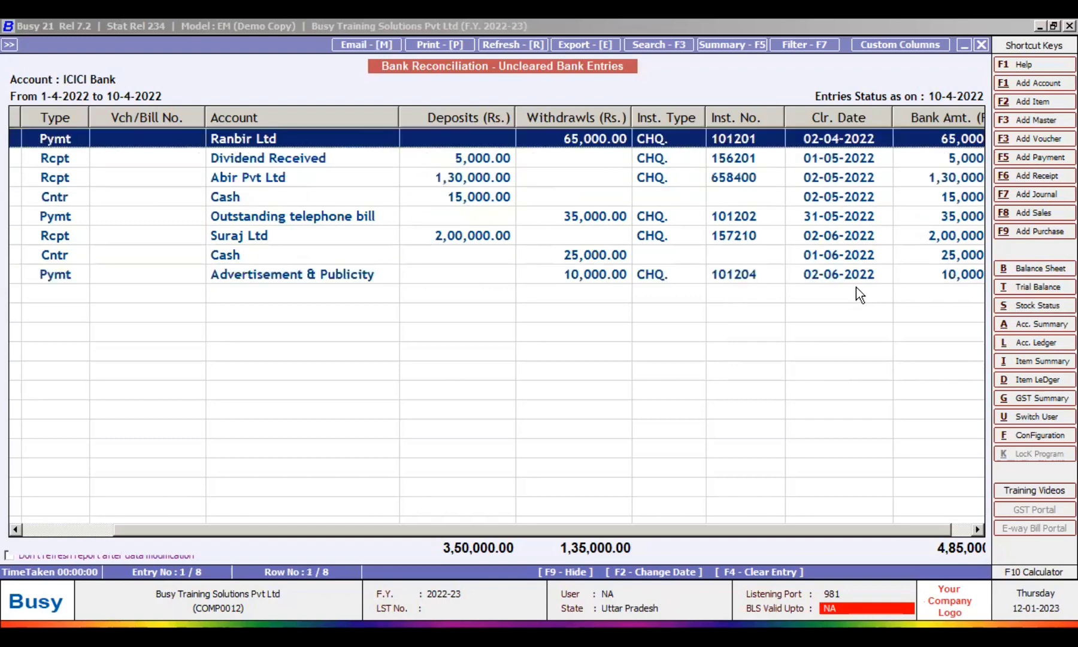
{"action": "key", "text": "Down"}
{"action": "key", "text": "Down"}
{"action": "key", "text": "Down"}
{"action": "key", "text": "Down"}
{"action": "key", "text": "Down"}
{"action": "key", "text": "Down"}
{"action": "key", "text": "Down"}
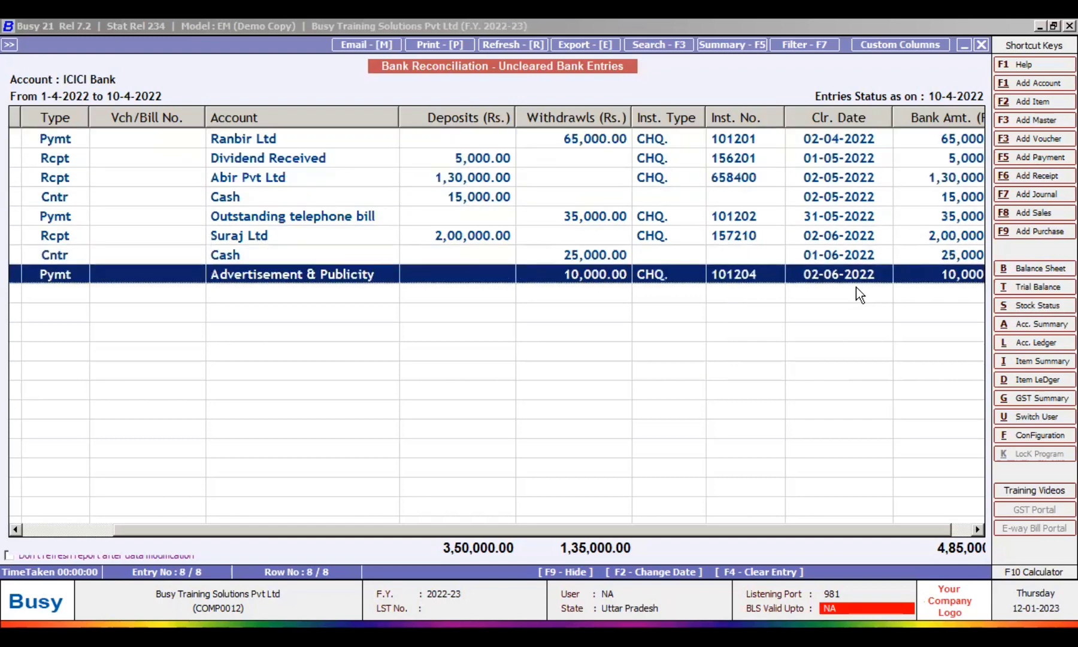
Step: Display the cleared ICICI Bank entries with the preset options and narrow the Account column
{"action": "key", "text": "Escape"}
{"action": "left_click", "coordinate": [374, 210]}
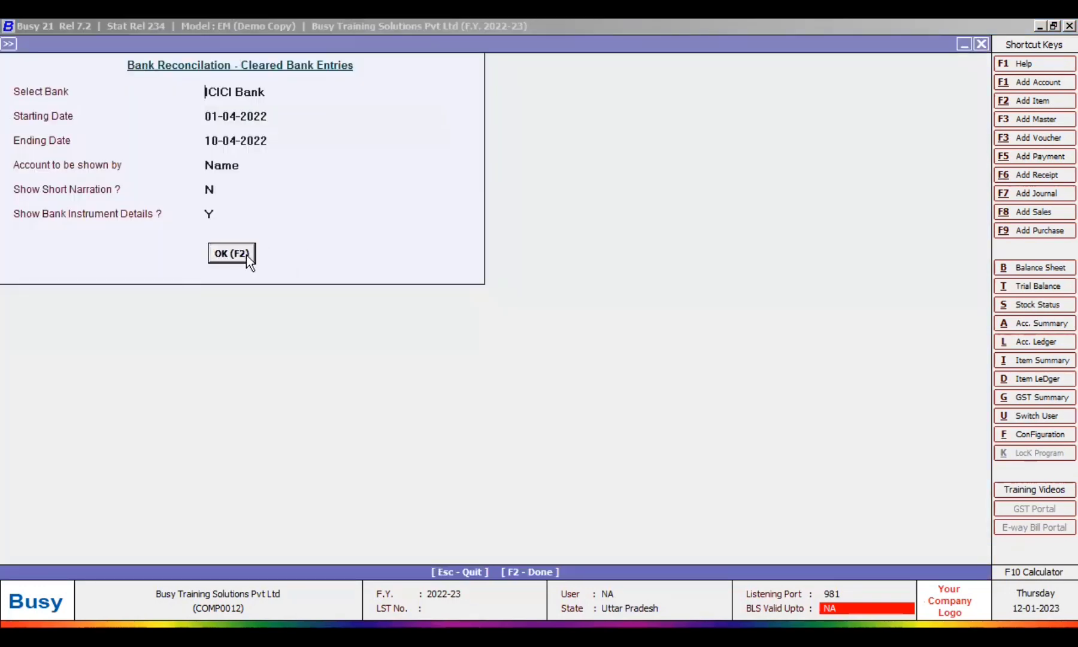
{"action": "left_click", "coordinate": [246, 255]}
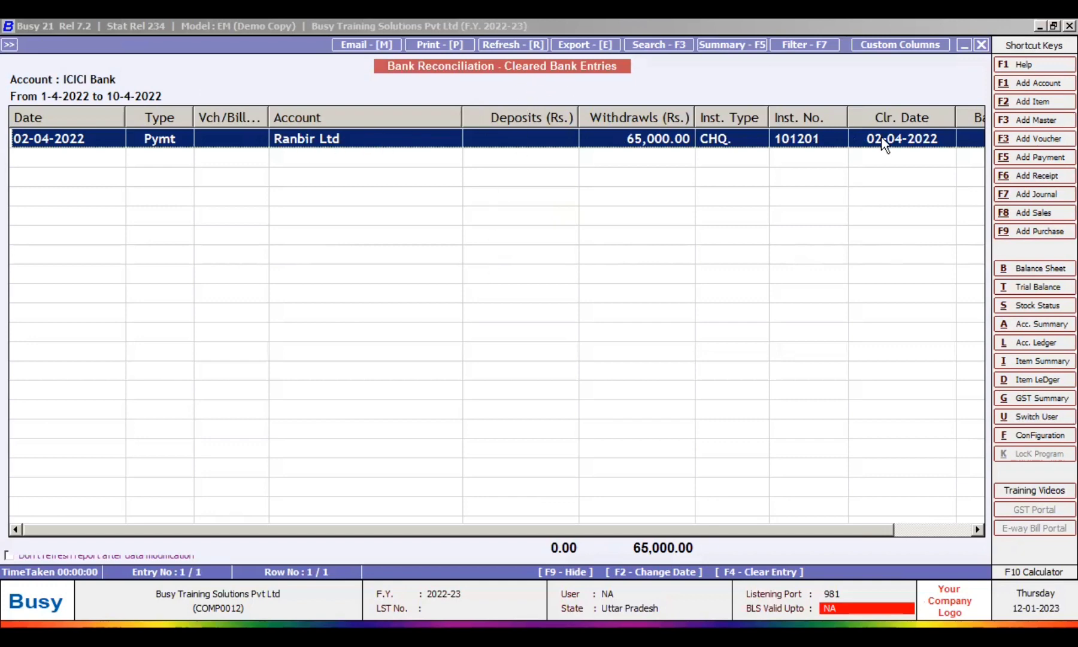
{"action": "left_click_drag", "start_coordinate": [460, 113], "coordinate": [410, 108]}
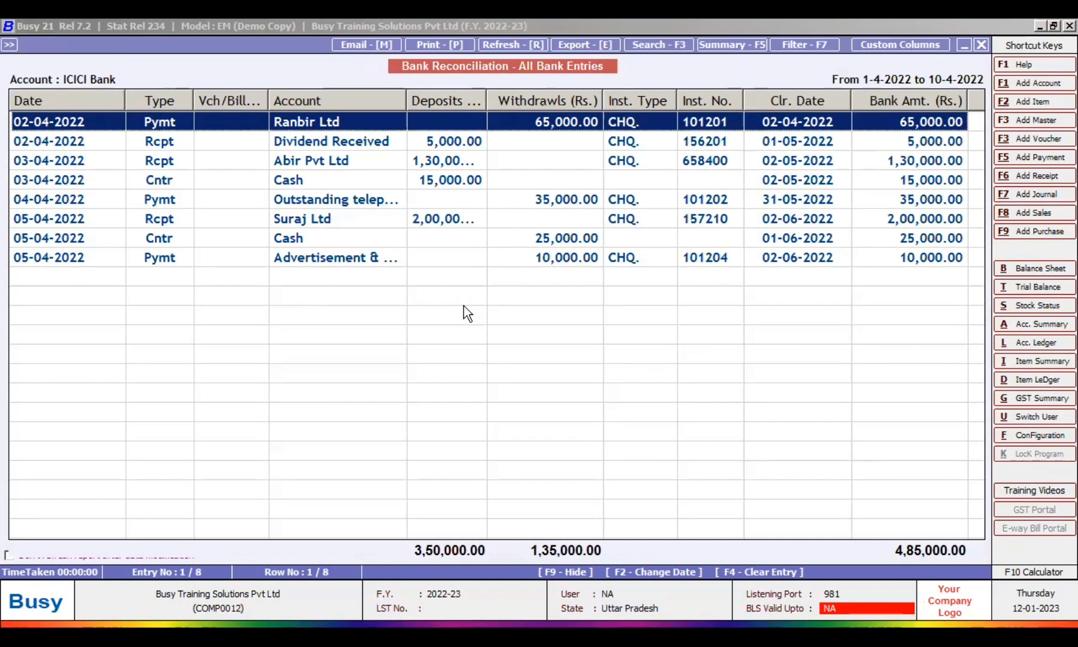
Step: Leave the all bank entries report and open the options of the cleared bank entries report
{"action": "key", "text": "Escape"}
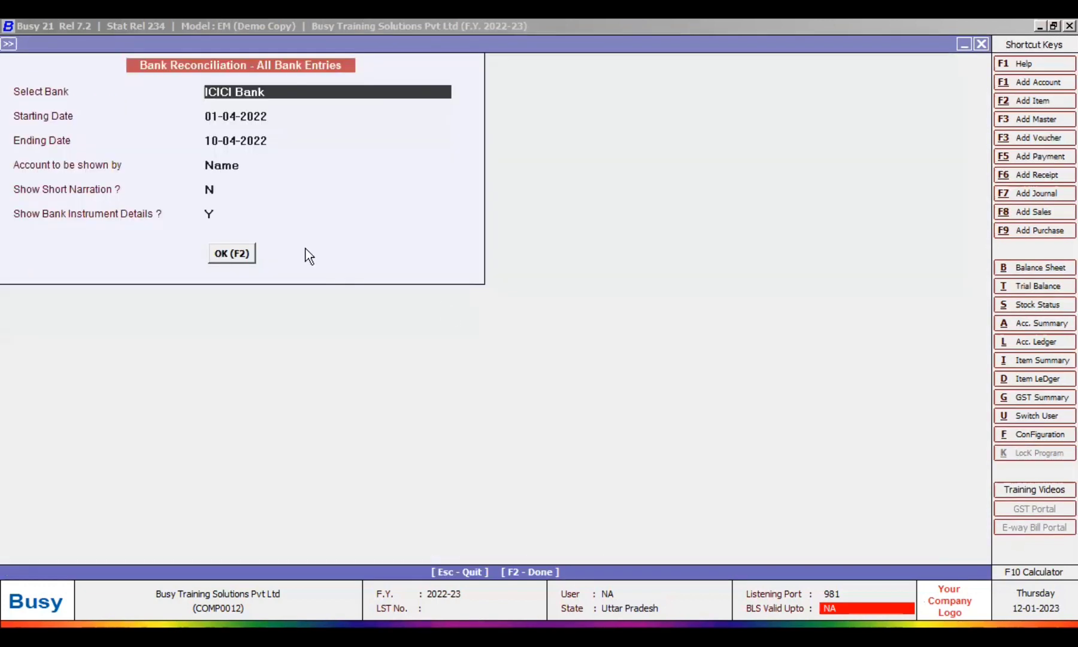
{"action": "key", "text": "Escape"}
{"action": "left_click", "coordinate": [311, 210]}
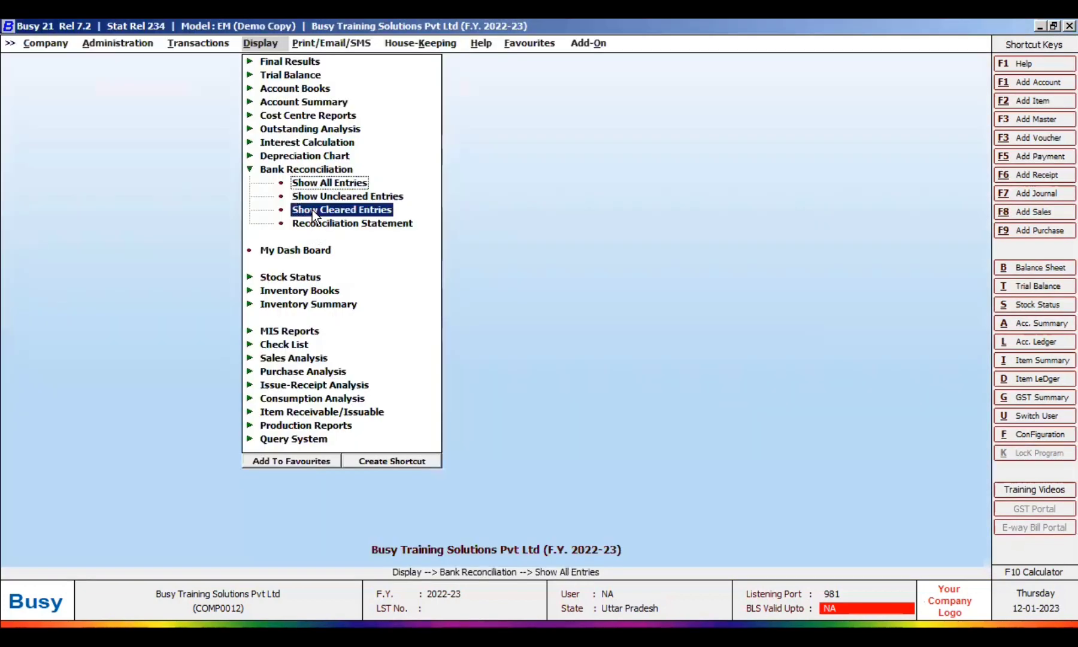
{"action": "left_click", "coordinate": [311, 210]}
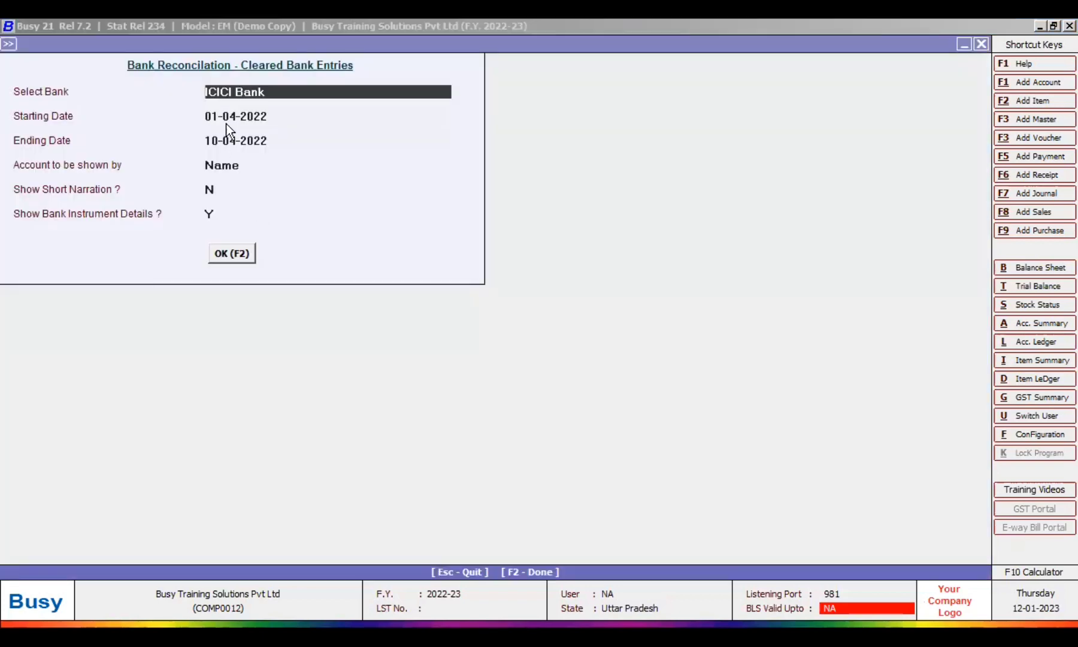
Step: Set the ending date to 02-06-2022 and display the cleared ICICI Bank entries with the other options kept
{"action": "left_click", "coordinate": [235, 141]}
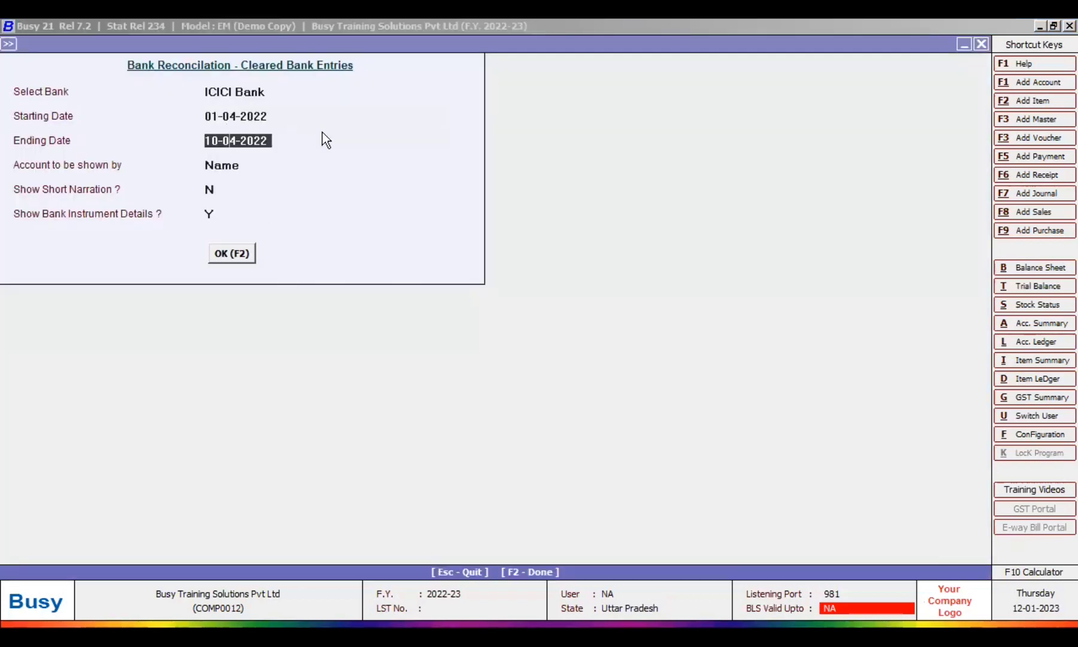
{"action": "type", "text": "42022"}
{"action": "key", "text": "BackSpace"}
{"action": "key", "text": "BackSpace"}
{"action": "key", "text": "BackSpace"}
{"action": "key", "text": "BackSpace"}
{"action": "key", "text": "BackSpace"}
{"action": "key", "text": "BackSpace"}
{"action": "key", "text": "BackSpace"}
{"action": "key", "text": "BackSpace"}
{"action": "key", "text": "BackSpace"}
{"action": "key", "text": "BackSpace"}
{"action": "type", "text": "2/6"}
{"action": "key", "text": "Return"}
{"action": "key", "text": "Return"}
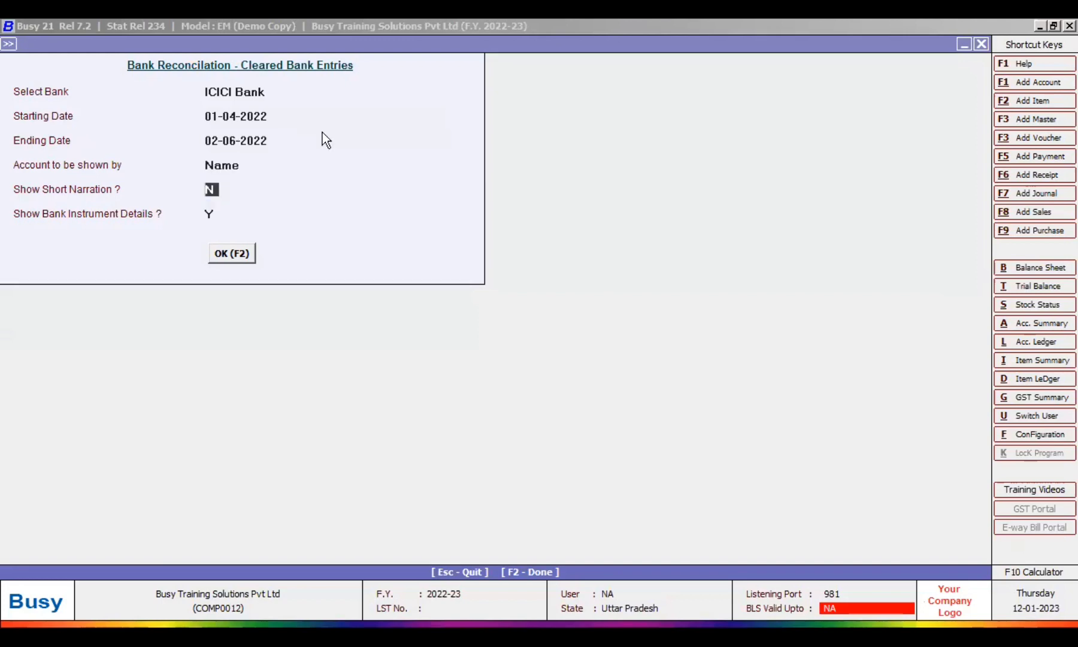
{"action": "key", "text": "Return"}
{"action": "key", "text": "Return"}
{"action": "key", "text": "Tab"}
{"action": "key", "text": "F2"}
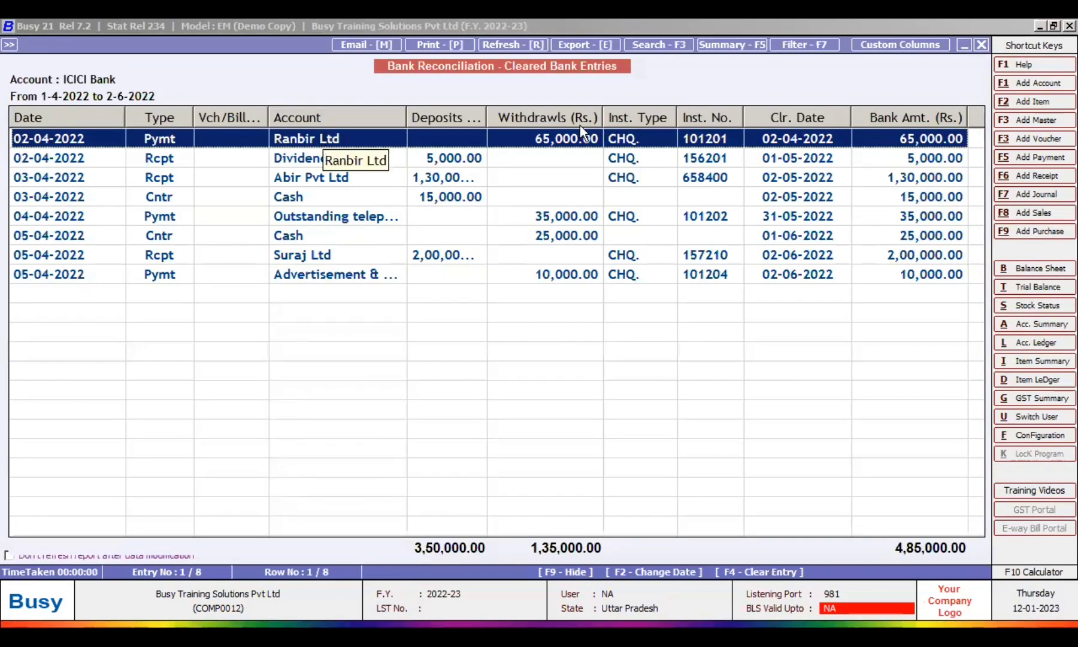
Step: Redisplay the cleared ICICI Bank entries with the ending date set to 10-04-2022
{"action": "left_click", "coordinate": [497, 113]}
{"action": "key", "text": "Escape"}
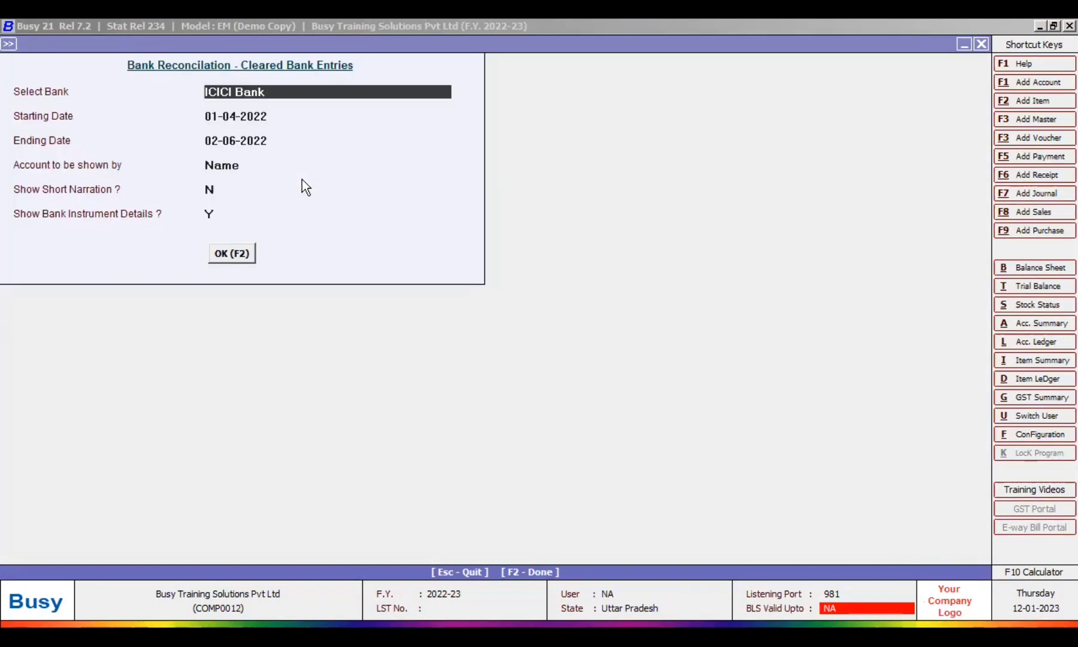
{"action": "key", "text": "Return"}
{"action": "key", "text": "Return"}
{"action": "type", "text": "1"}
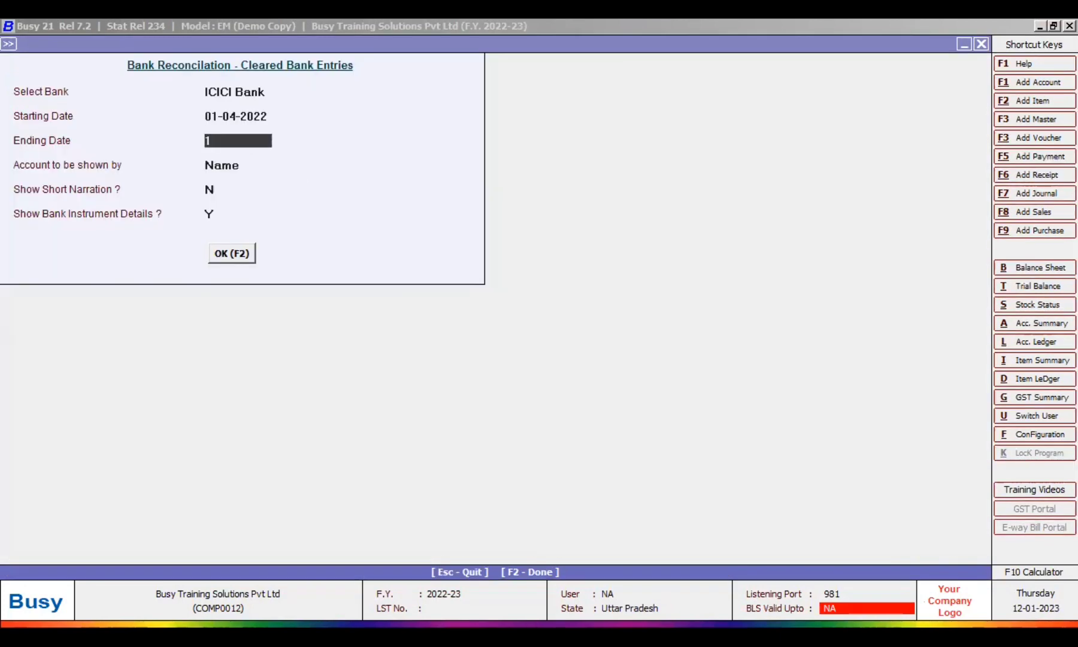
{"action": "type", "text": "0/4"}
{"action": "key", "text": "Return"}
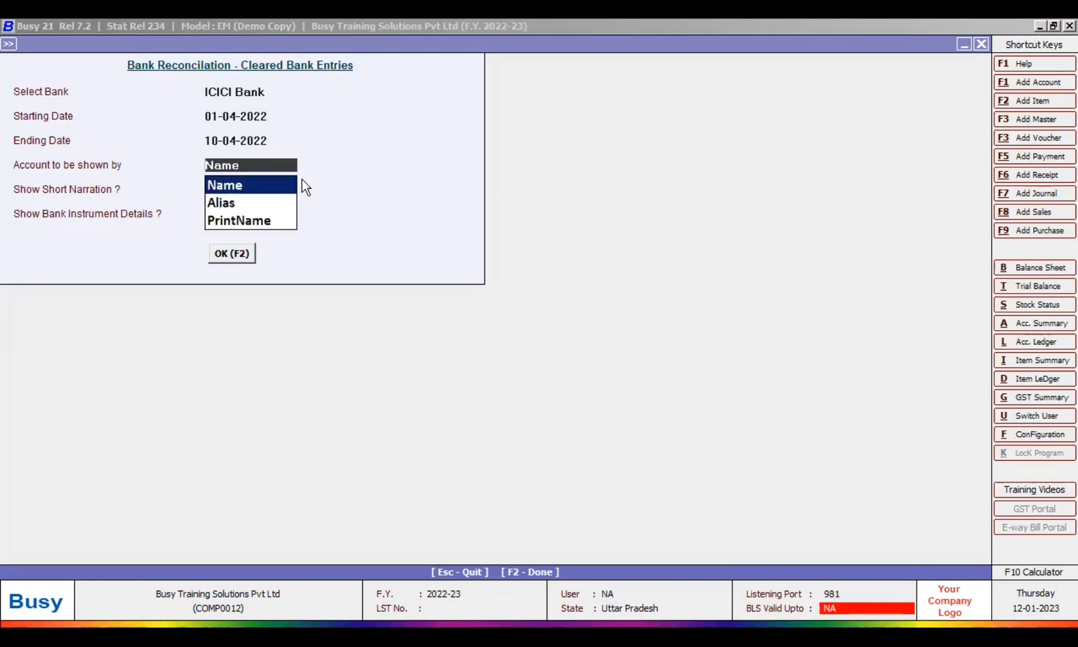
{"action": "key", "text": "Return"}
{"action": "key", "text": "Return"}
{"action": "key", "text": "Return"}
{"action": "key", "text": "Return"}
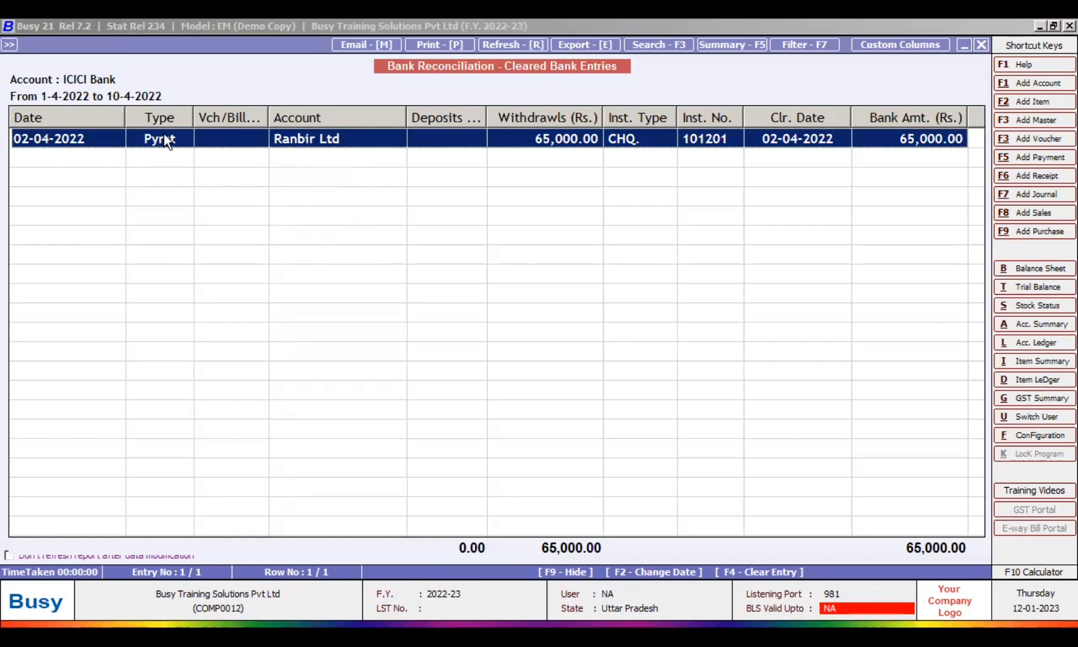
Step: Set the ending date to 02-06-2022, check it against the Word bank statement period, and display the cleared entries in Busy
{"action": "key", "text": "Escape"}
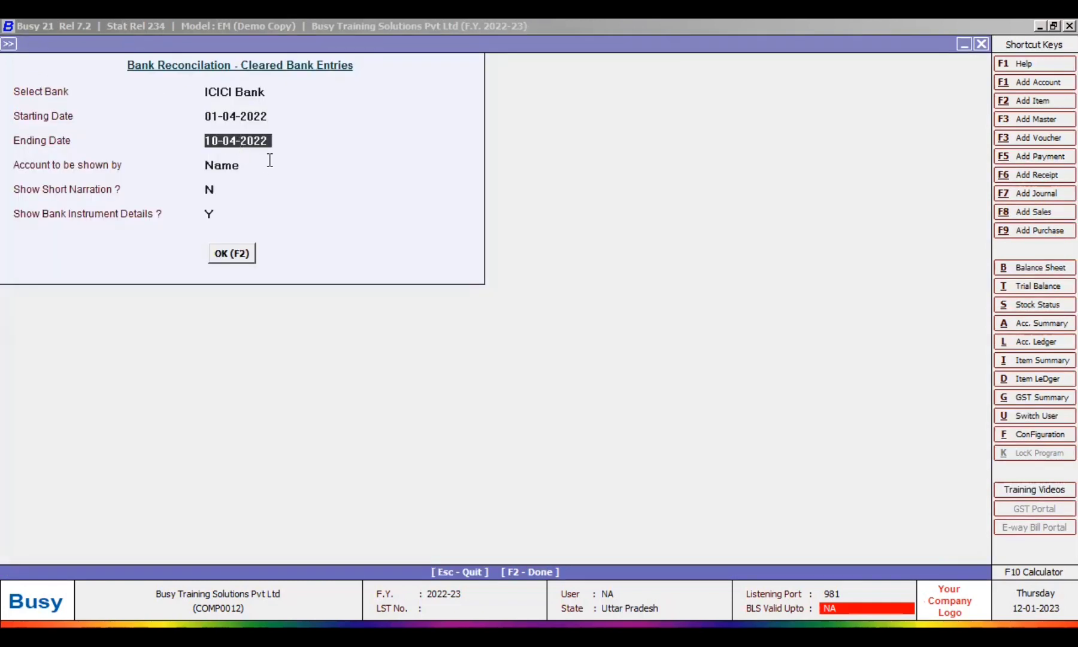
{"action": "type", "text": "2-6"}
{"action": "key", "text": "Return"}
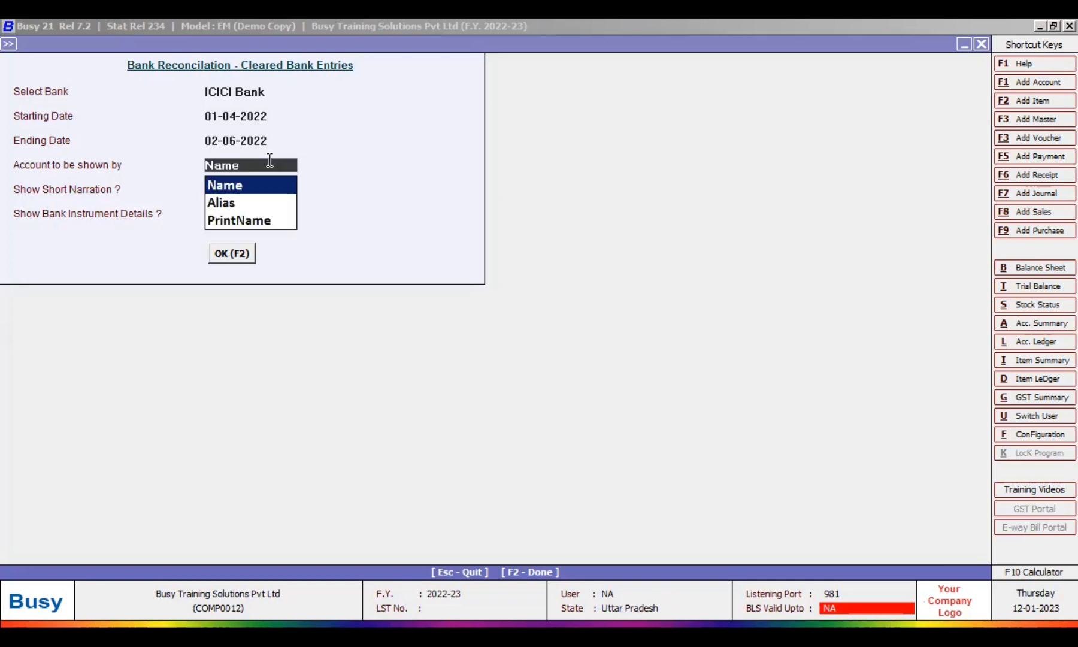
{"action": "key", "text": "alt+Tab"}
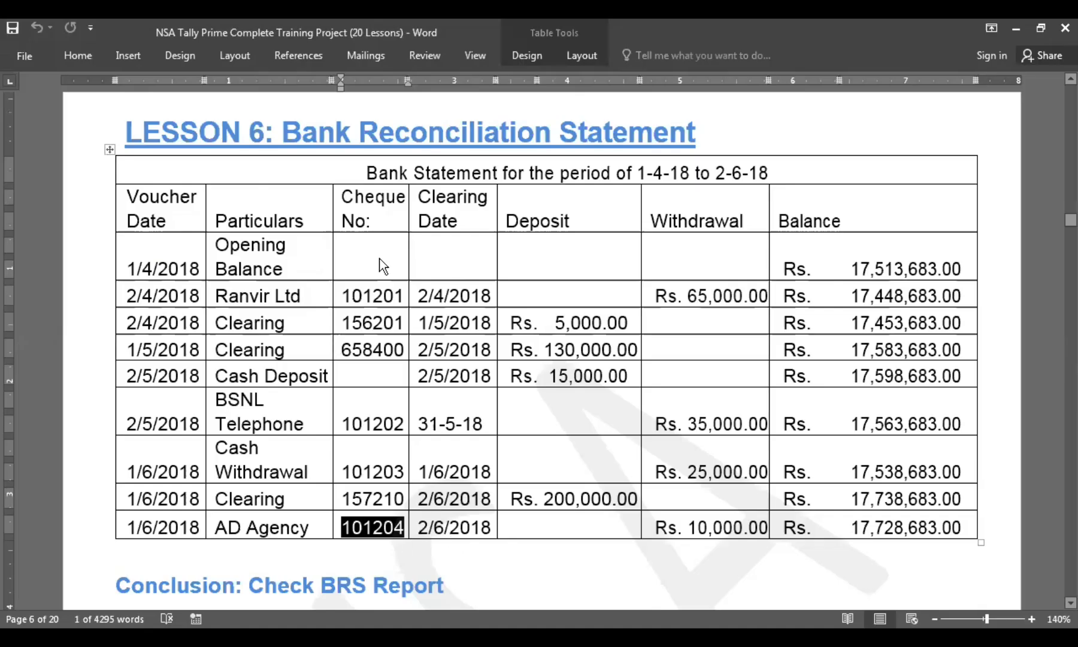
{"action": "key", "text": "alt+Tab"}
{"action": "left_click", "coordinate": [251, 259]}
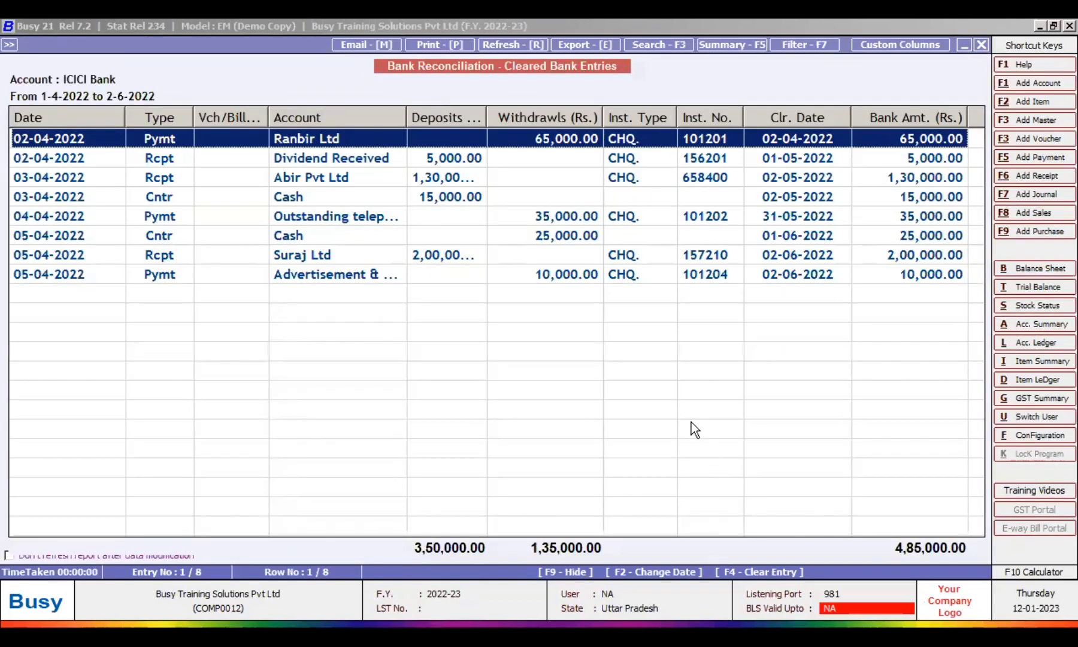
Step: Preview the cleared entries printout as it is from the grid, with all fields in landscape orientation, and close the preview
{"action": "left_click", "coordinate": [444, 46]}
{"action": "left_click", "coordinate": [579, 359]}
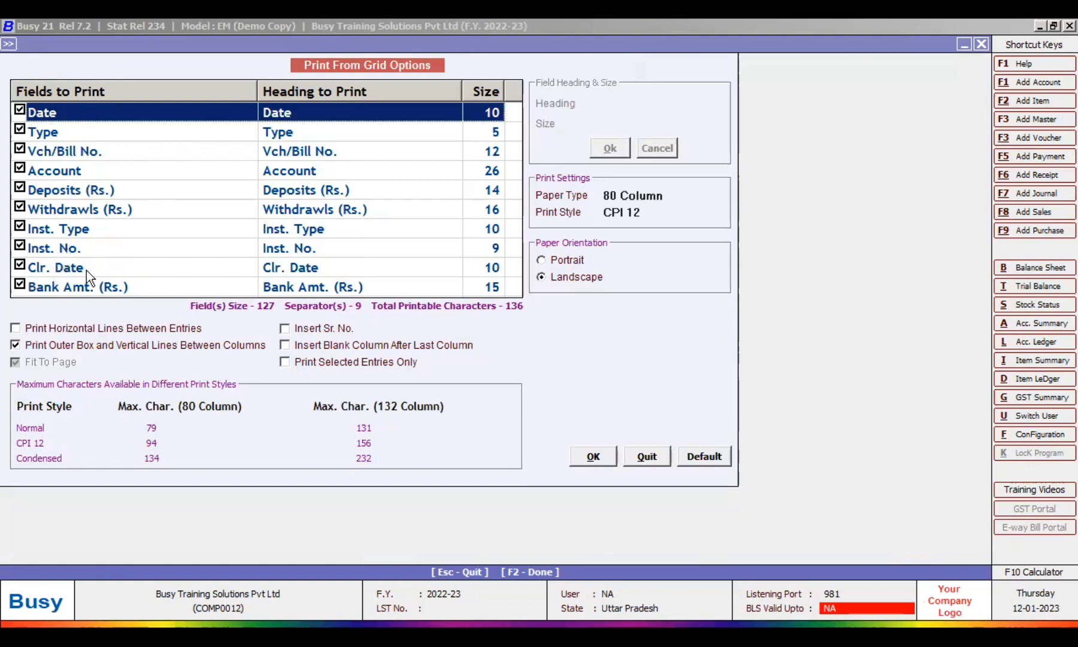
{"action": "left_click", "coordinate": [591, 455]}
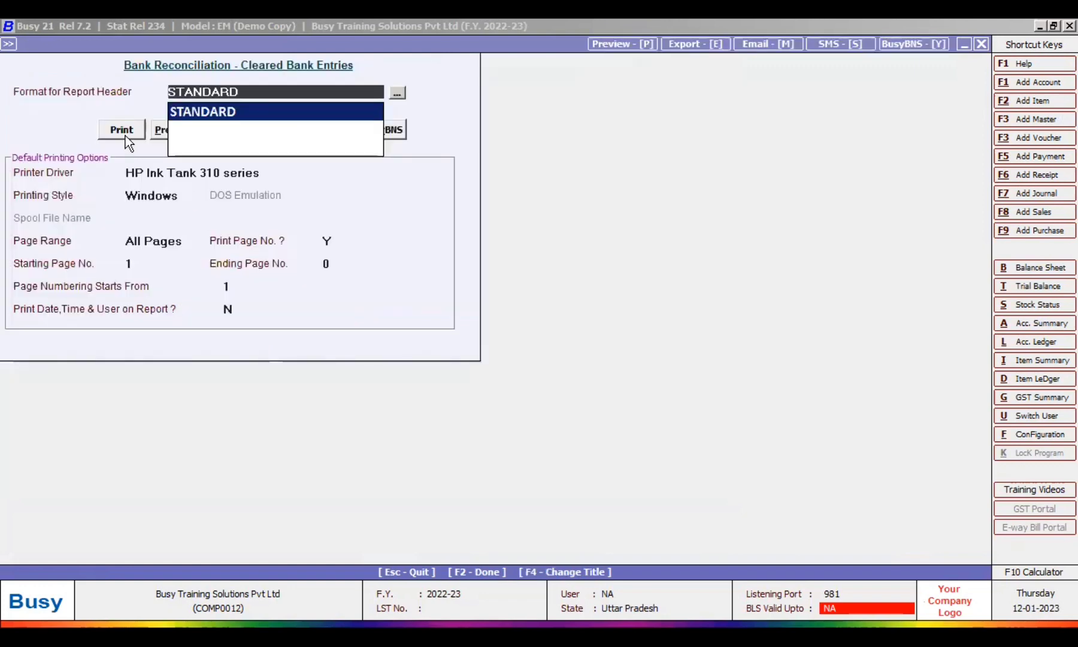
{"action": "left_click", "coordinate": [157, 134]}
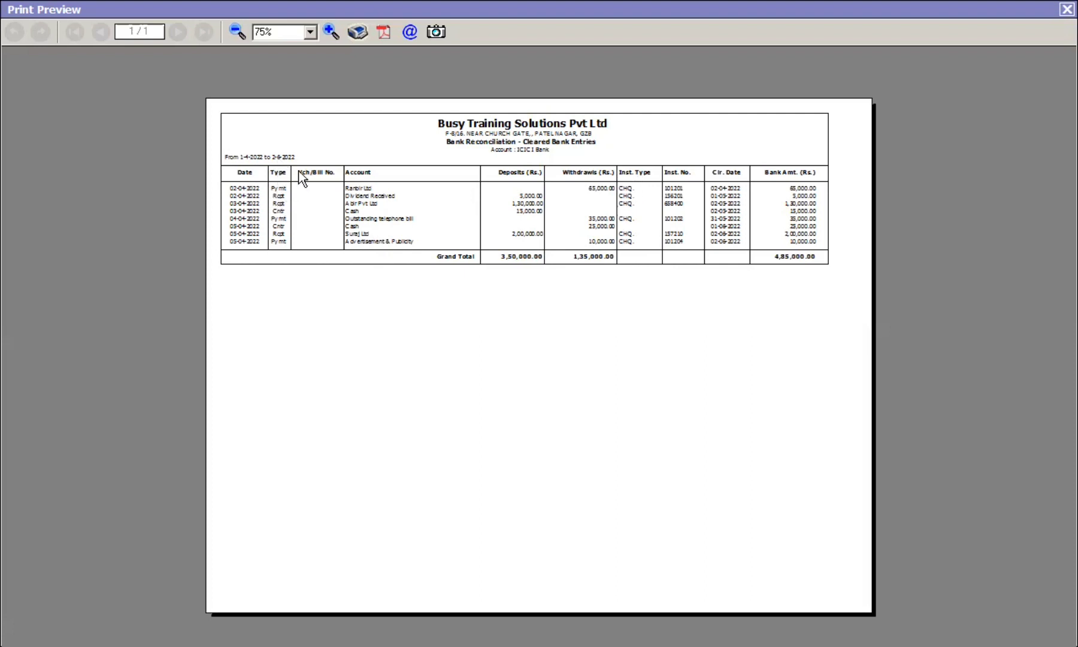
{"action": "left_click", "coordinate": [1064, 11]}
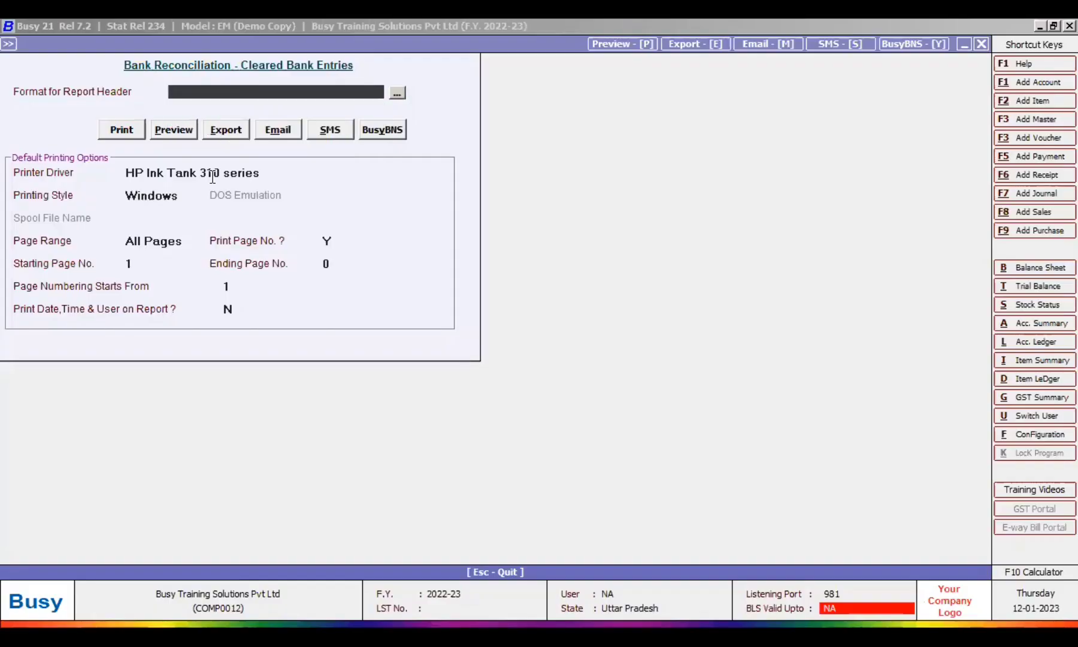
{"action": "key", "text": "Escape"}
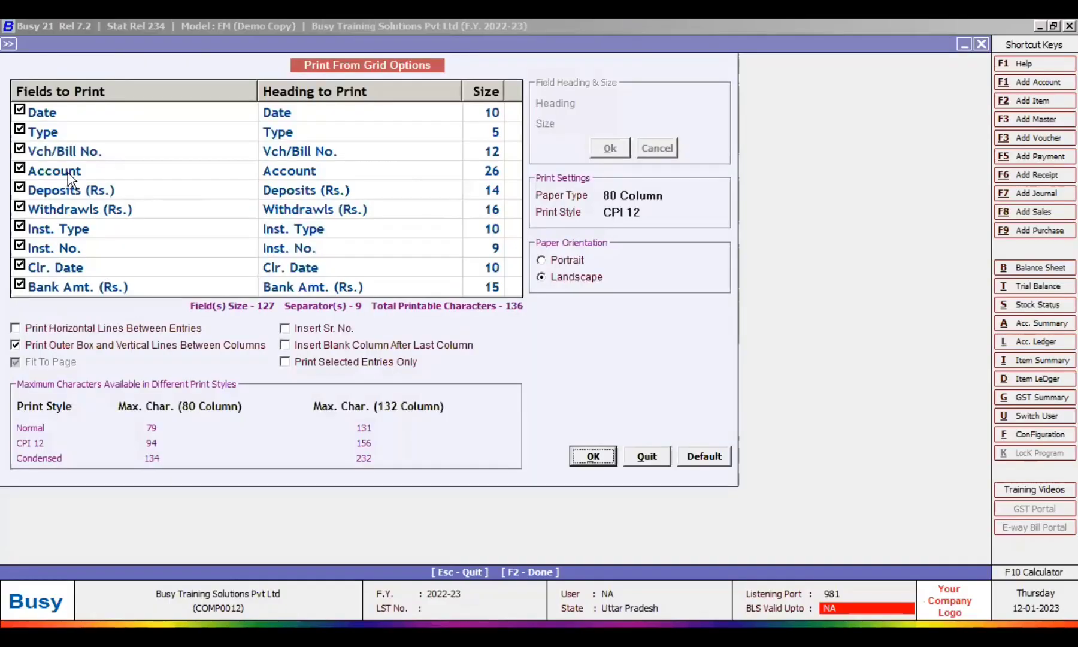
Step: Exclude the Type, Vch/Bill No. and Inst. Type fields from the printout and preview it in portrait orientation
{"action": "left_click", "coordinate": [20, 129]}
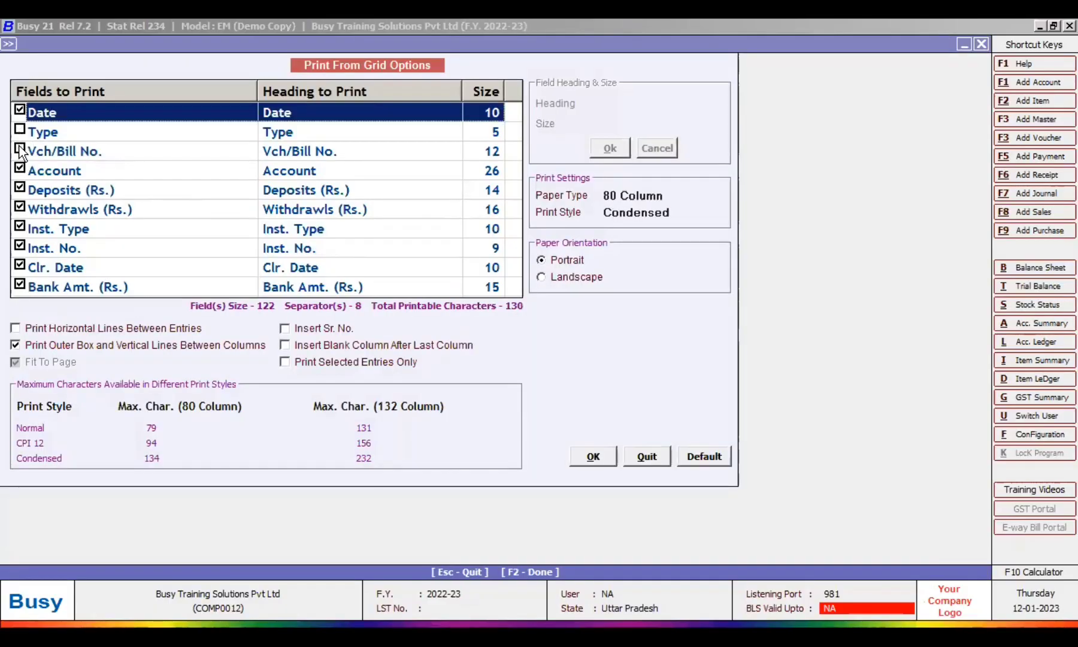
{"action": "left_click", "coordinate": [19, 148]}
{"action": "left_click", "coordinate": [21, 226]}
{"action": "left_click", "coordinate": [608, 464]}
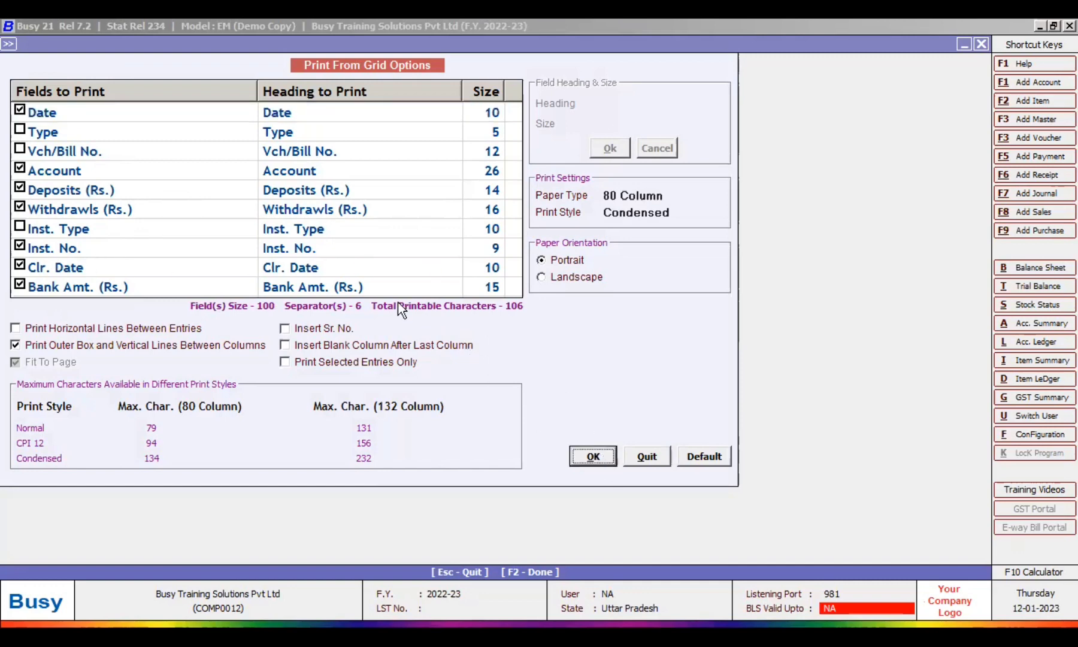
{"action": "left_click", "coordinate": [161, 133]}
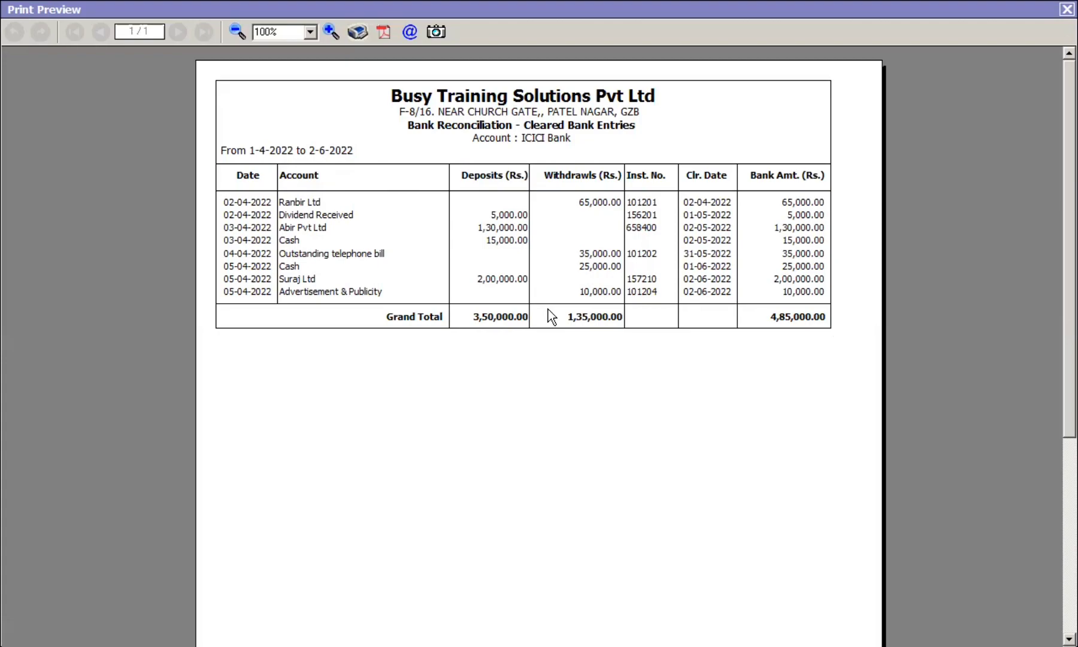
{"action": "key", "text": "Escape"}
Step: Change the printout's paper orientation to Landscape and preview the reduced cleared entries report
{"action": "left_click", "coordinate": [576, 276]}
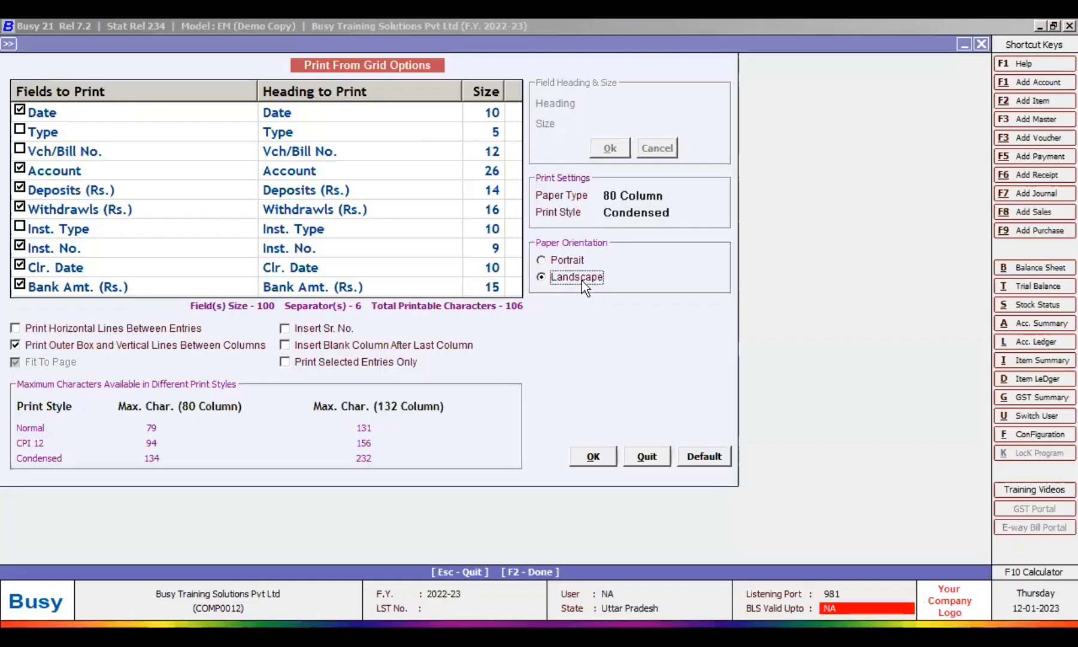
{"action": "left_click", "coordinate": [584, 452]}
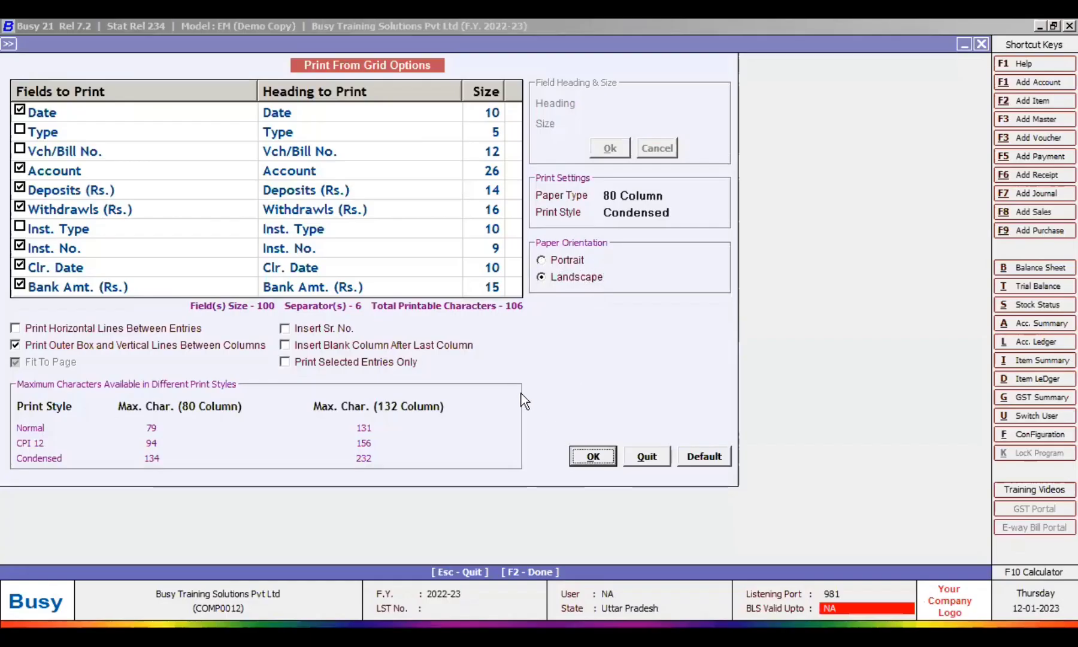
{"action": "left_click", "coordinate": [153, 137]}
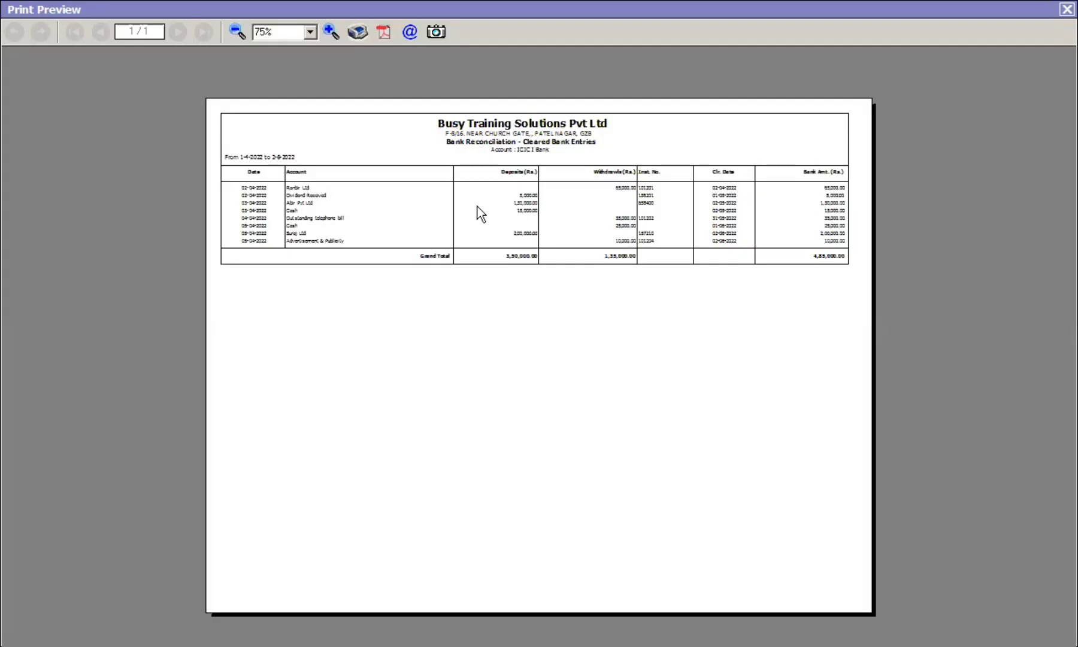
{"action": "left_click", "coordinate": [1066, 10]}
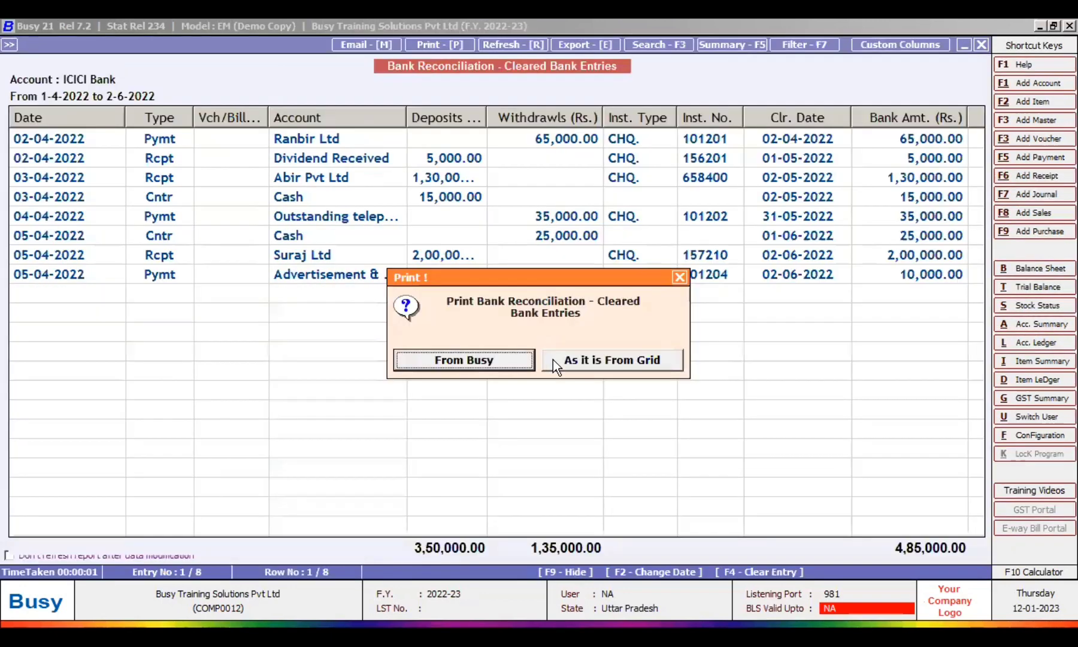
Step: Examine the PDF export settings for the cleared entries grid printout, including the file name and opening password fields, then leave without exporting
{"action": "left_click", "coordinate": [557, 360]}
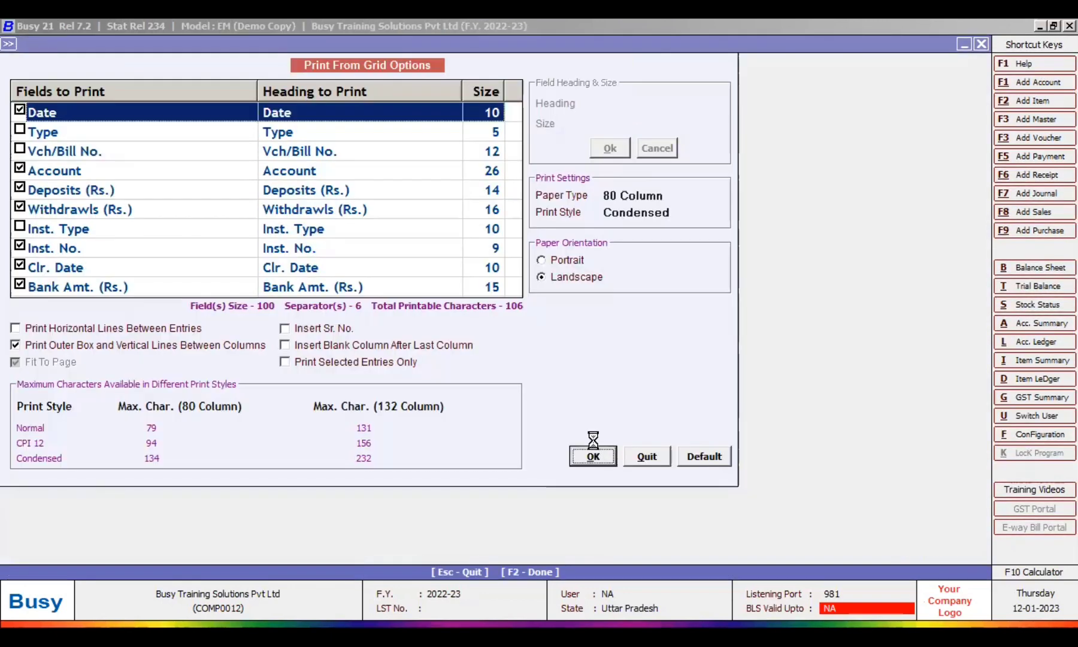
{"action": "key", "text": "Return"}
{"action": "key", "text": "Return"}
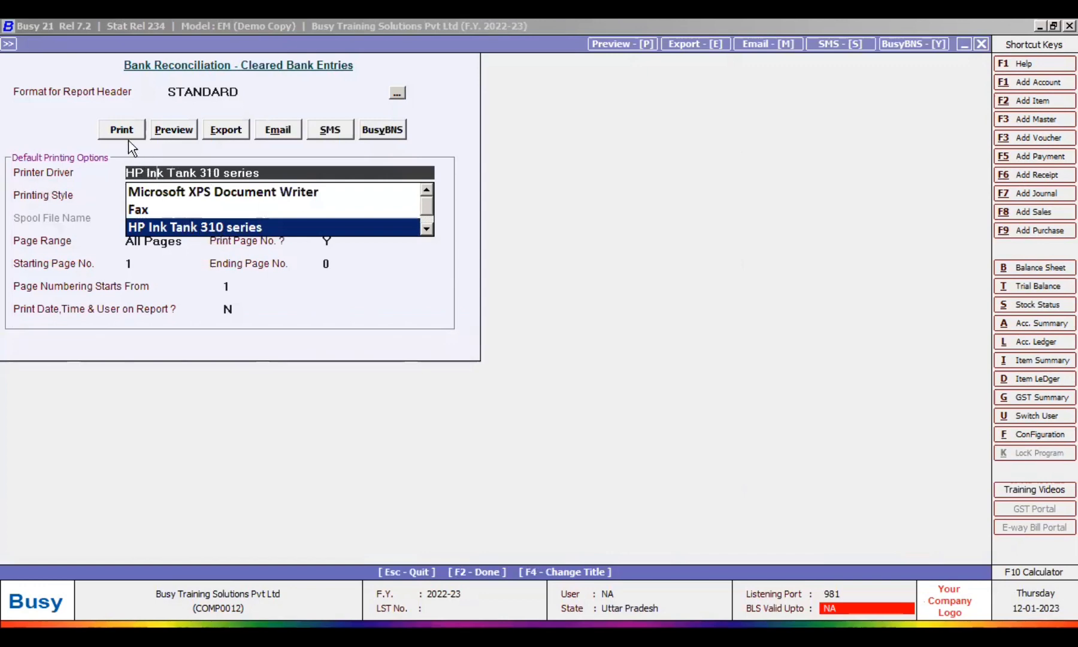
{"action": "left_click", "coordinate": [220, 138]}
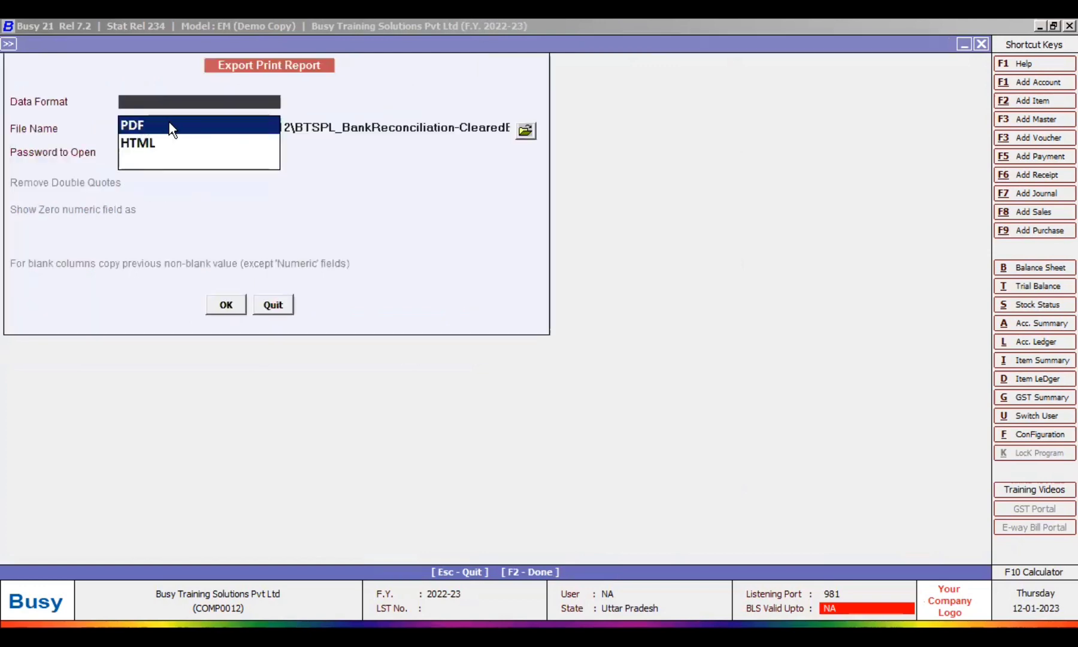
{"action": "left_click", "coordinate": [169, 122]}
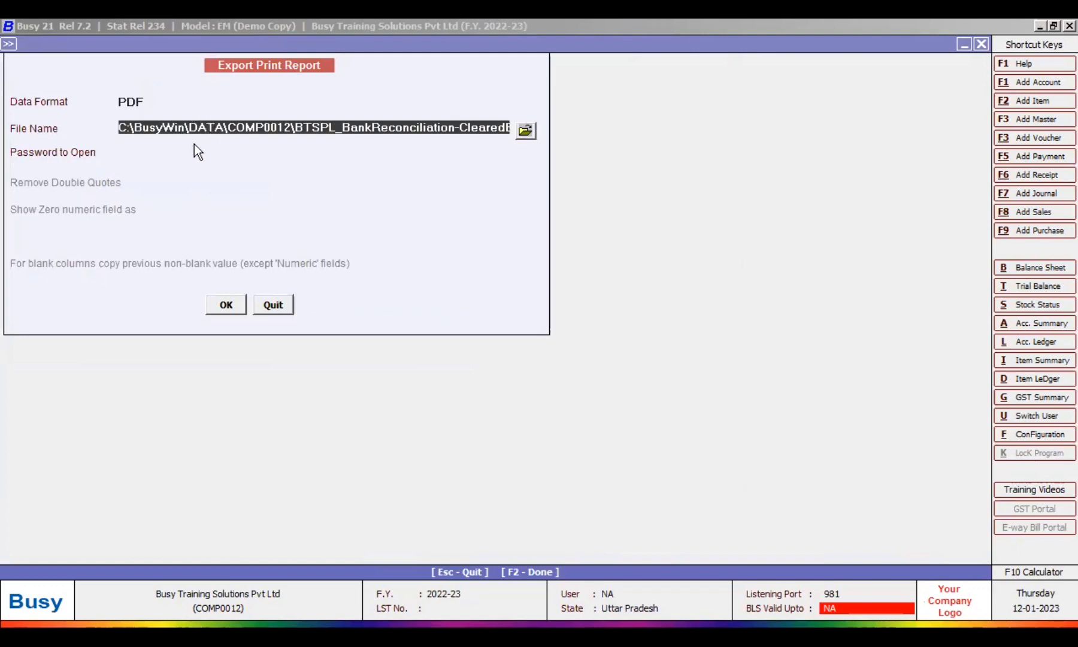
{"action": "left_click", "coordinate": [165, 153]}
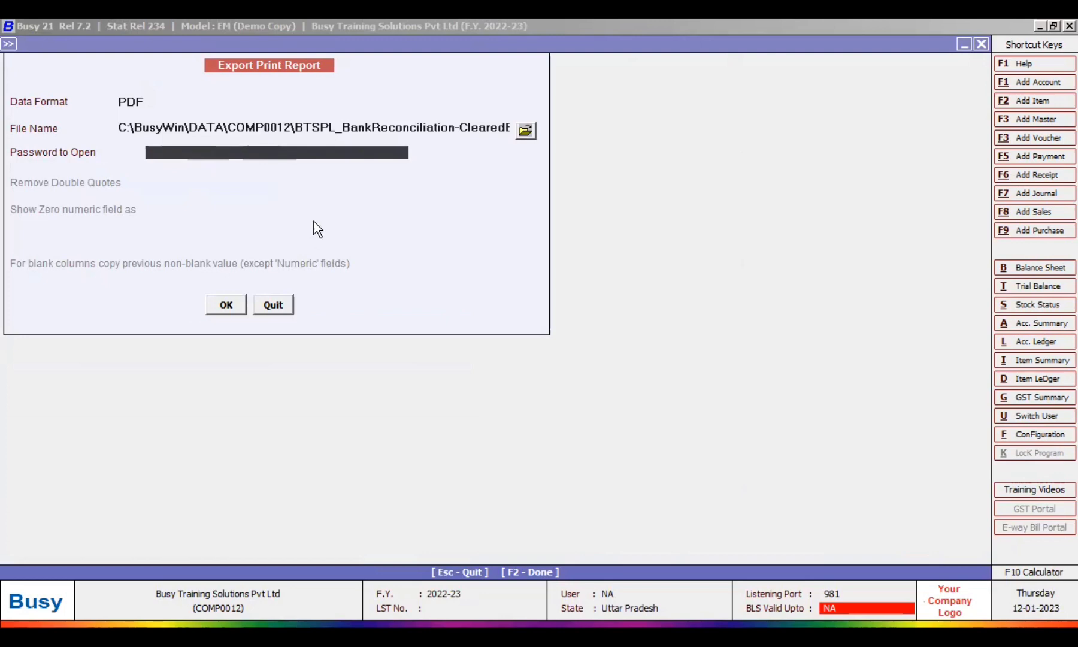
{"action": "key", "text": "Escape"}
Step: Display the Bank Reconciliation Statement for ICICI Bank from 01-04-2022 to 02-06-2022
{"action": "left_click", "coordinate": [331, 223]}
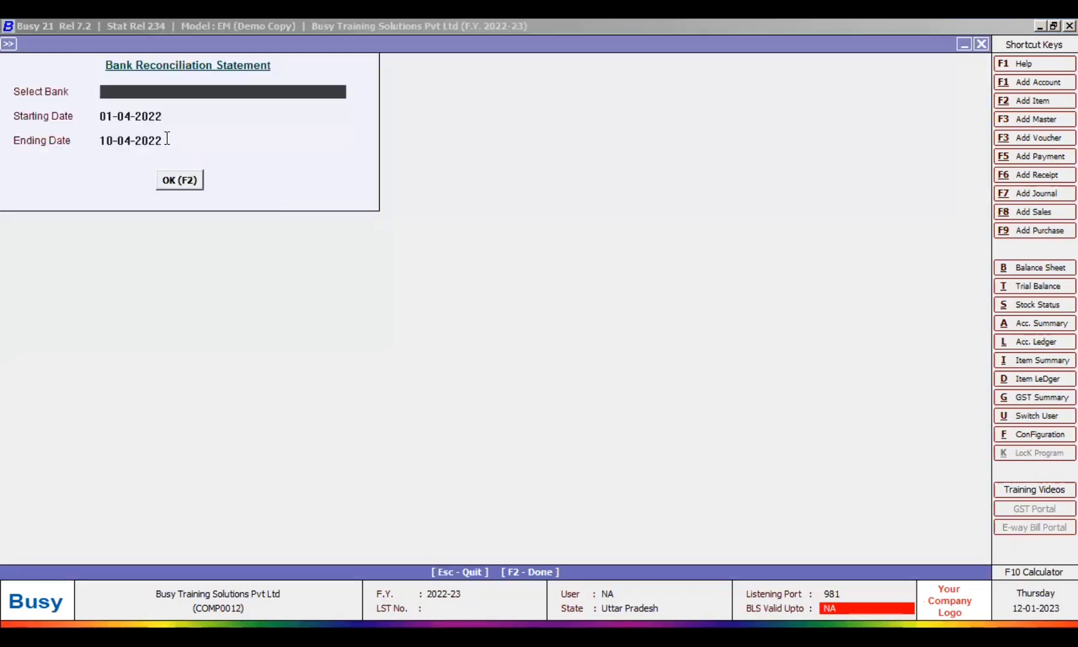
{"action": "key", "text": "Return"}
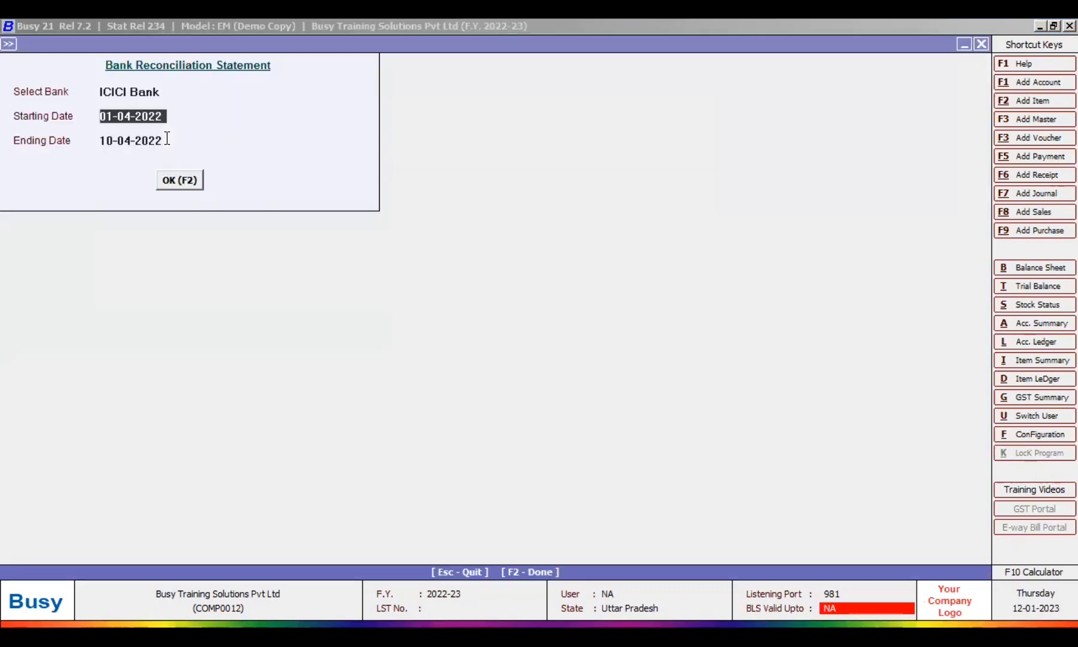
{"action": "key", "text": "Return"}
{"action": "type", "text": "2/6"}
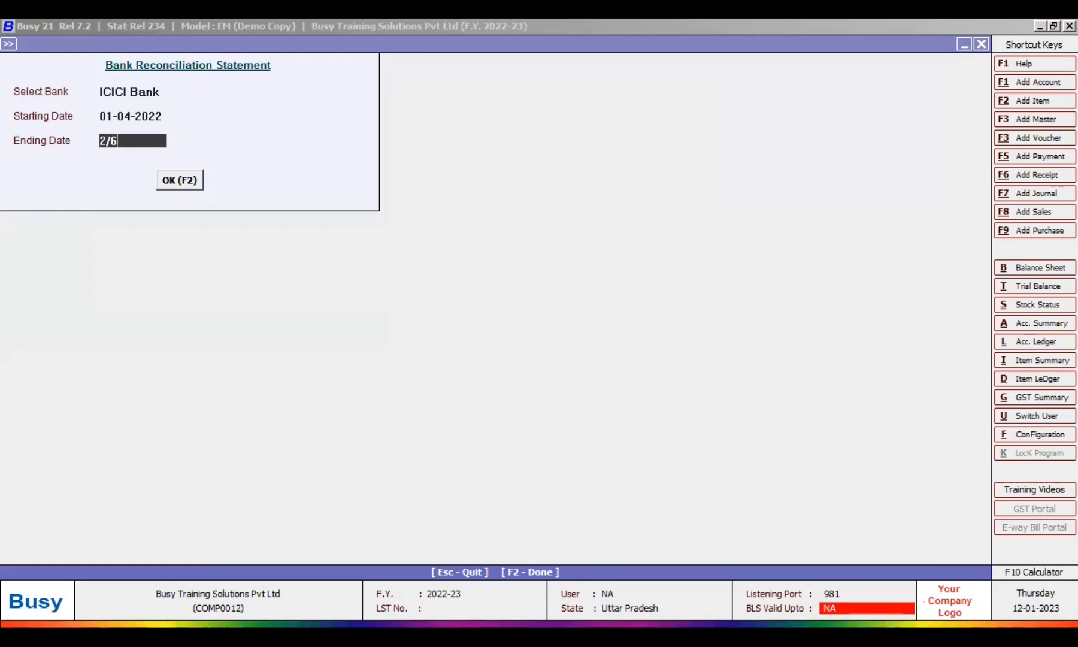
{"action": "key", "text": "Return"}
{"action": "key", "text": "Return"}
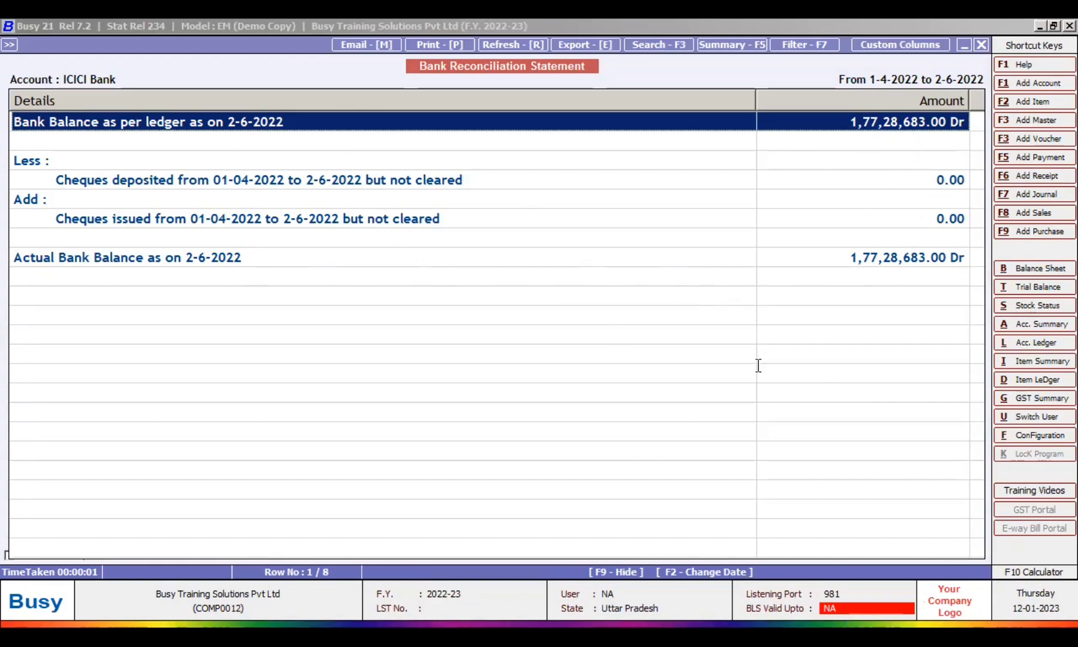
Step: Check the actual bank balance as on 2-6-2022 against the training project's bank statement, and close the Bank Reconciliation Statement
{"action": "key", "text": "alt+Tab"}
{"action": "double_click", "coordinate": [893, 526]}
{"action": "left_click", "coordinate": [859, 260]}
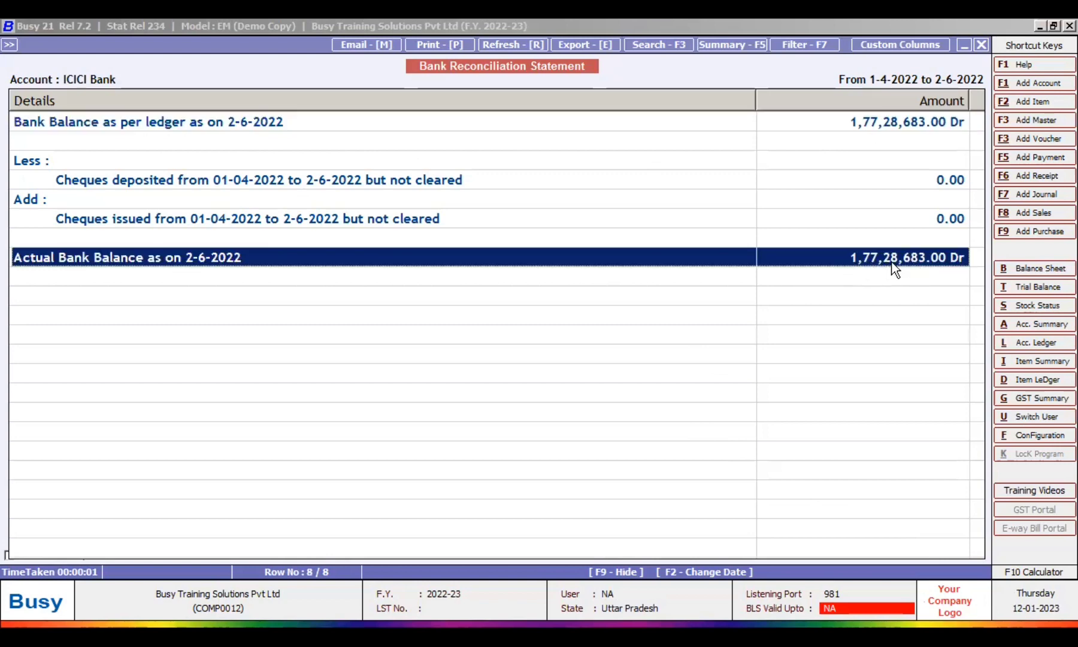
{"action": "key", "text": "Escape"}
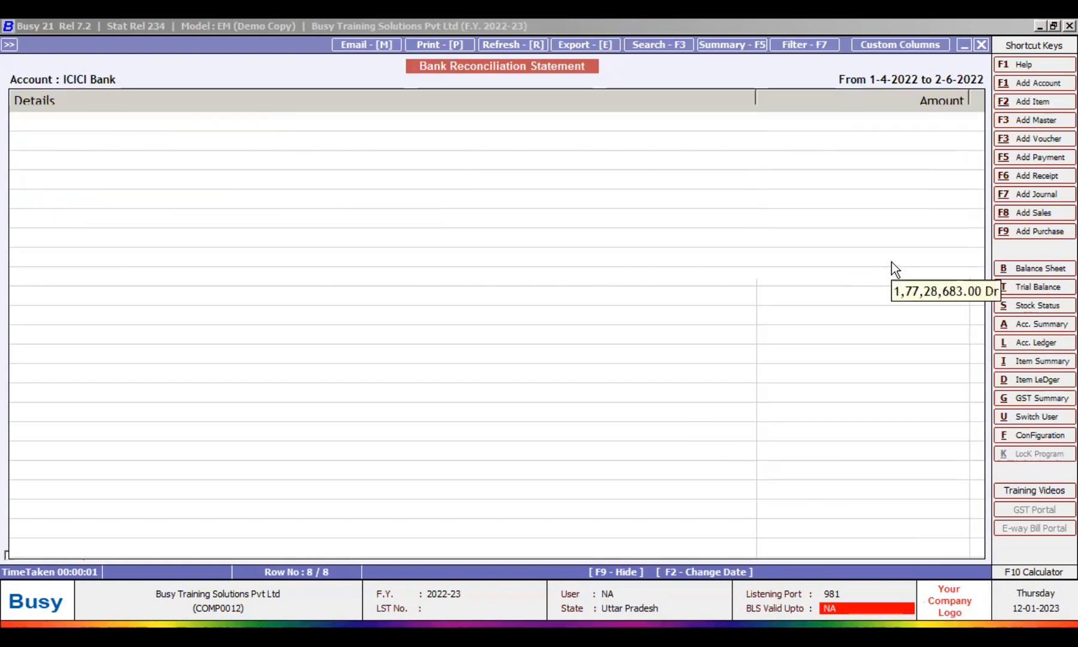
Step: Display the Horizontal (Standard) Balance Sheet with the starting and ending dates at 10-04-2022 and the other options at their defaults
{"action": "key", "text": "Up"}
{"action": "key", "text": "Up"}
{"action": "key", "text": "Up"}
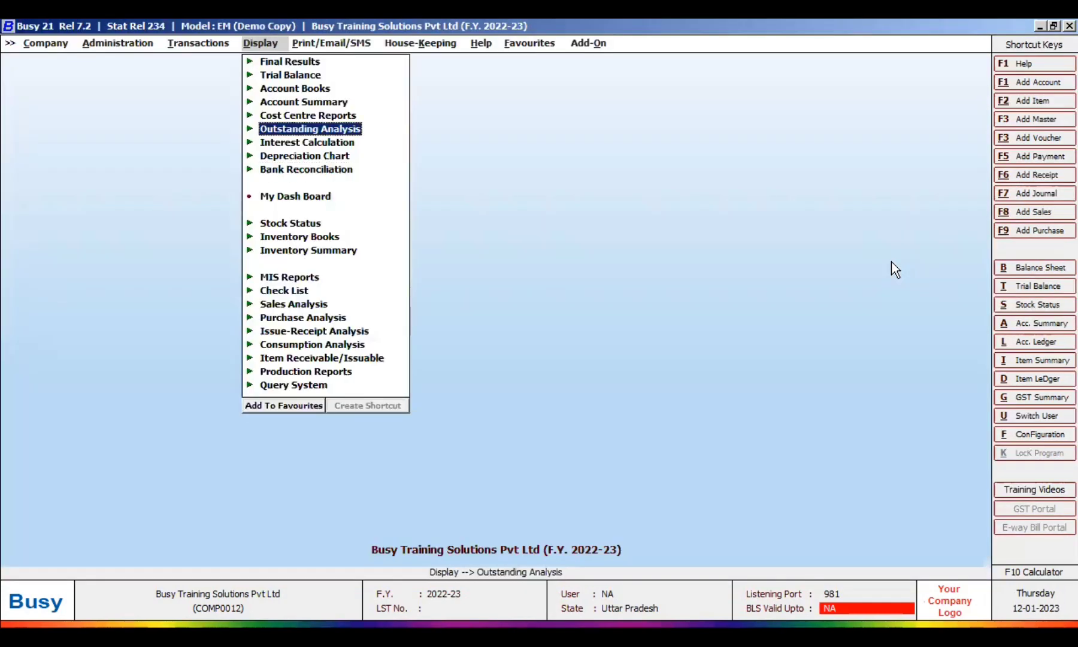
{"action": "key", "text": "Up"}
{"action": "key", "text": "Up"}
{"action": "key", "text": "Up"}
{"action": "key", "text": "Up"}
{"action": "key", "text": "Up"}
{"action": "key", "text": "Return"}
{"action": "key", "text": "Return"}
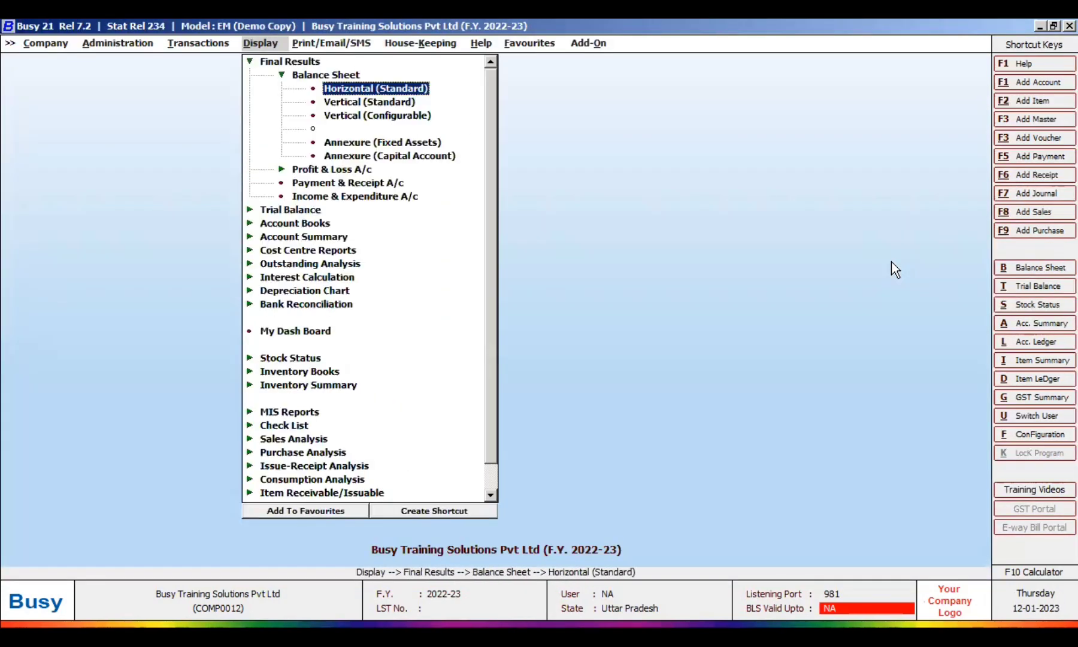
{"action": "key", "text": "Return"}
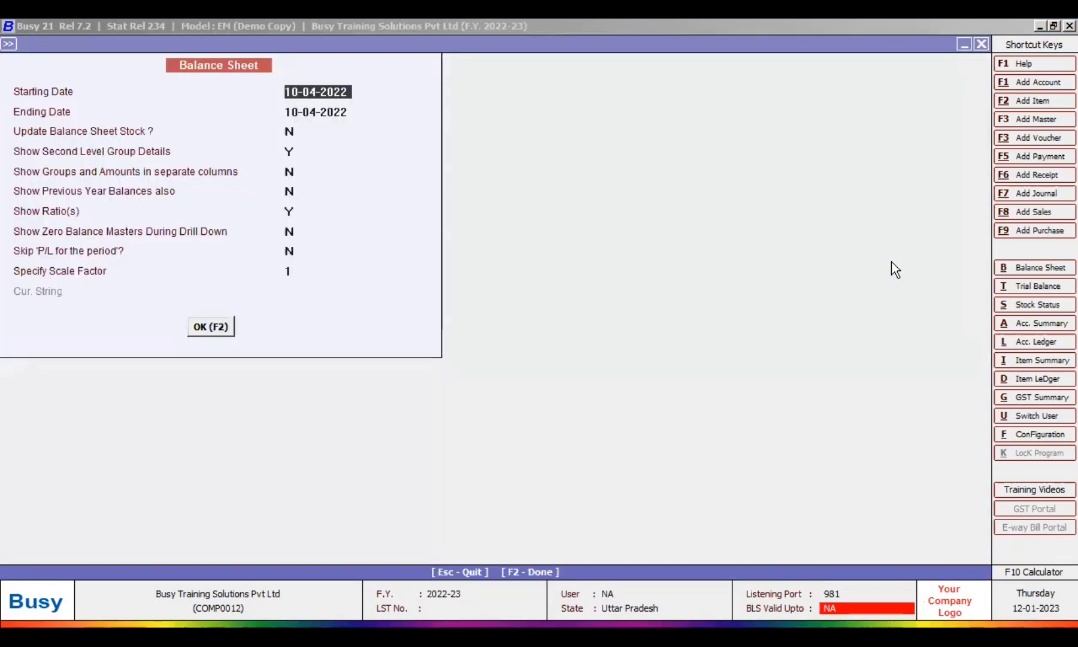
{"action": "key", "text": "F2"}
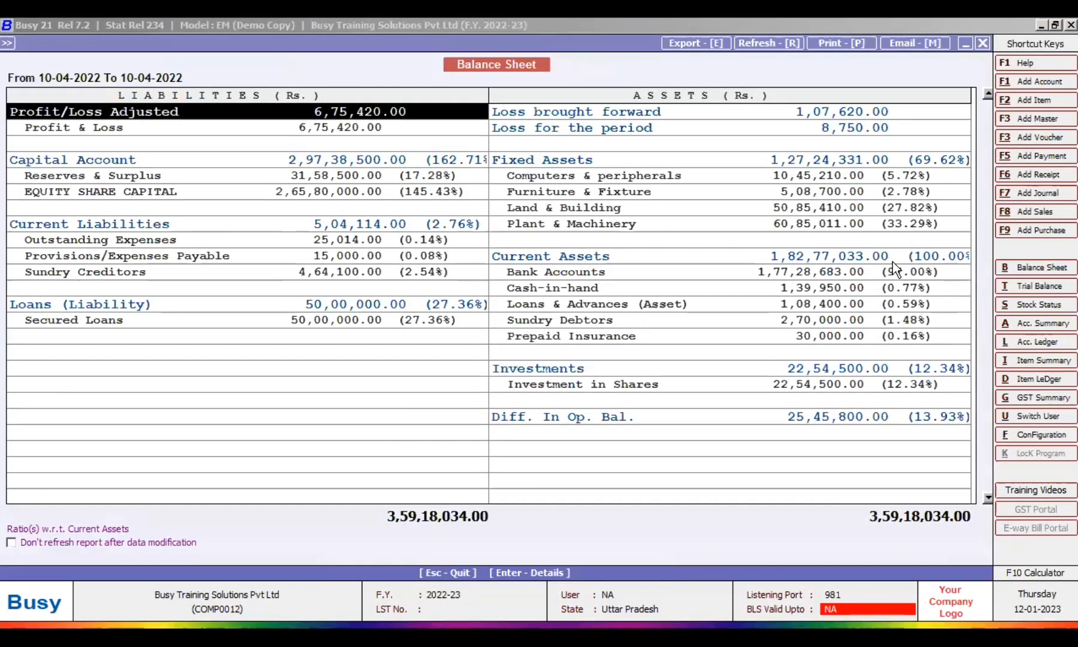
Step: Check the Bank Accounts amount under Current Assets in the Balance Sheet, and close the report
{"action": "left_click", "coordinate": [891, 270]}
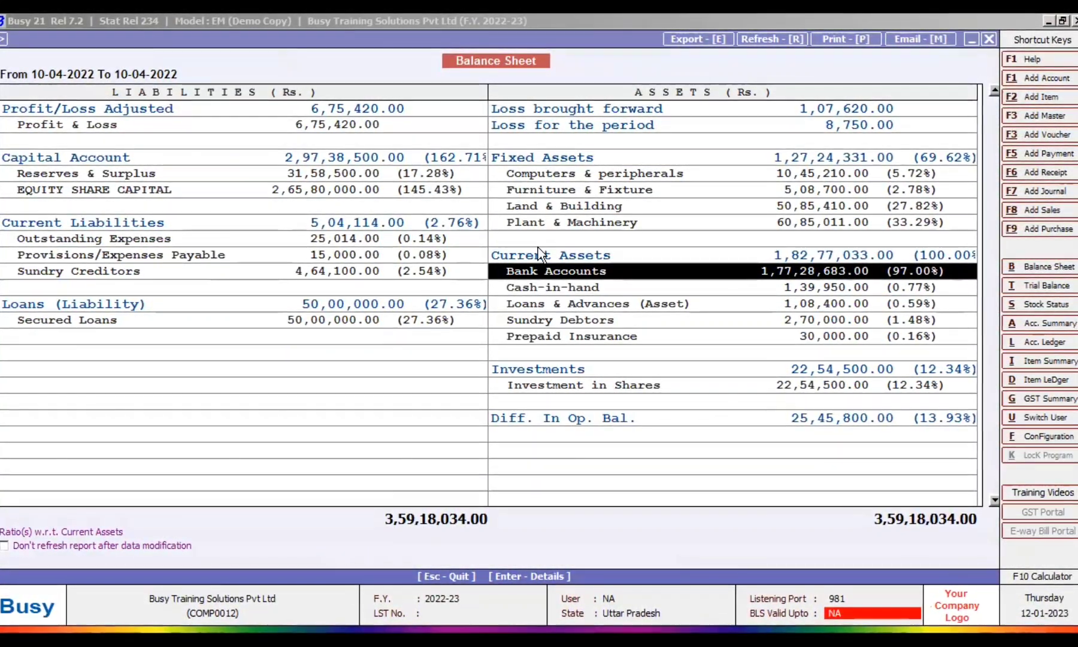
{"action": "key", "text": "Escape"}
{"action": "key", "text": "Escape"}
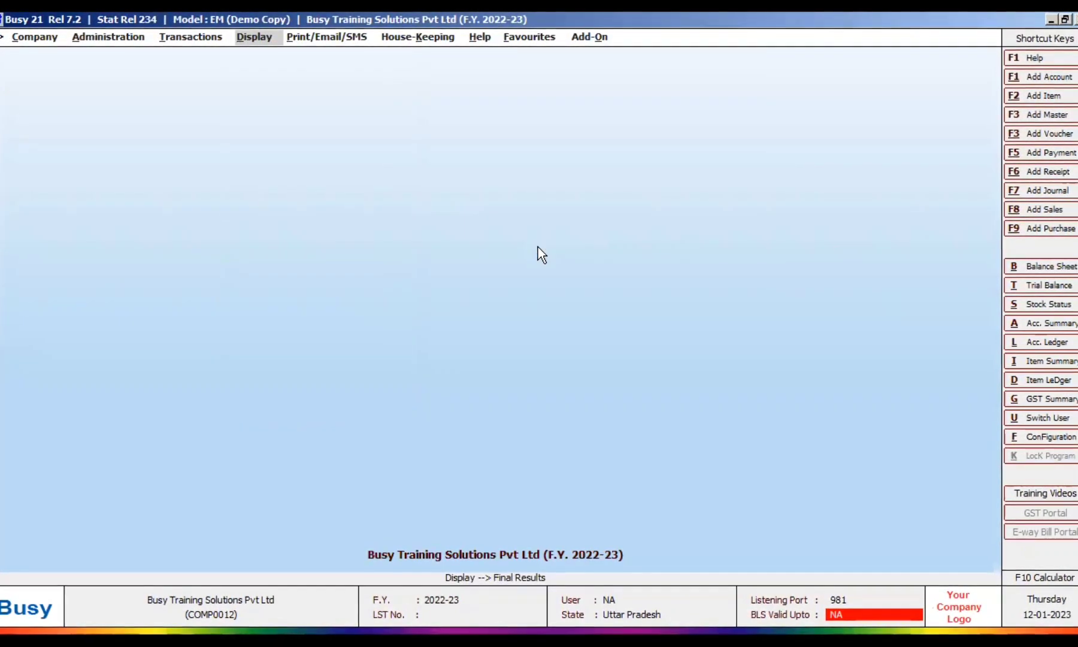